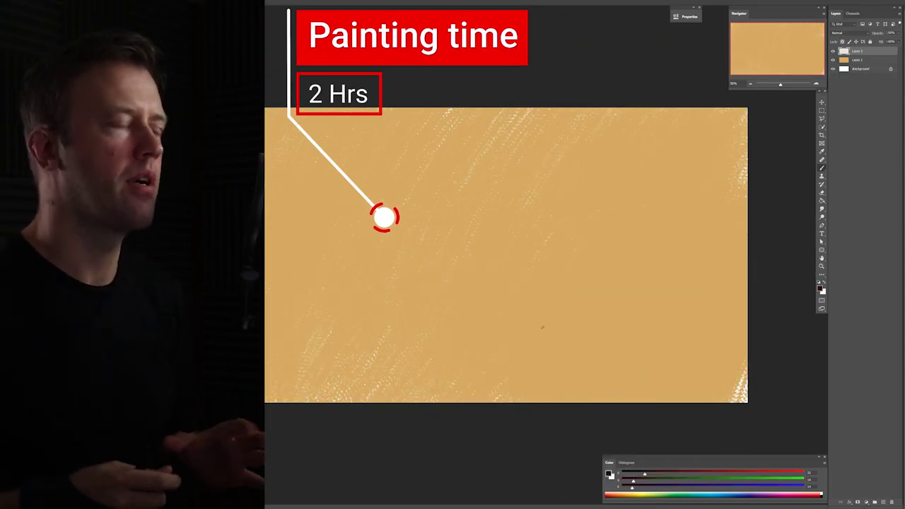
Sketch the sloping ground contour and foreground rocks in thin dark lines on the ochre canvas, redoing the leftmost rock outline
{"action": "mouse_move", "coordinate": [517, 424]}
{"action": "left_mouse_down"}
{"action": "mouse_move", "coordinate": [614, 381]}
{"action": "mouse_move", "coordinate": [629, 384]}
{"action": "mouse_move", "coordinate": [604, 424]}
{"action": "left_mouse_up"}
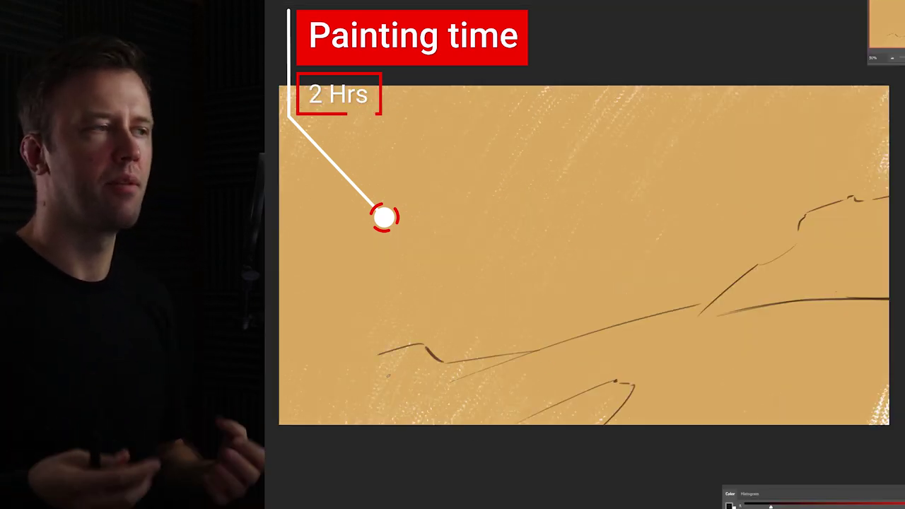
{"action": "key", "text": "ctrl+z"}
{"action": "key", "text": "ctrl+z"}
{"action": "left_click_drag", "start_coordinate": [388, 306], "coordinate": [434, 355]}
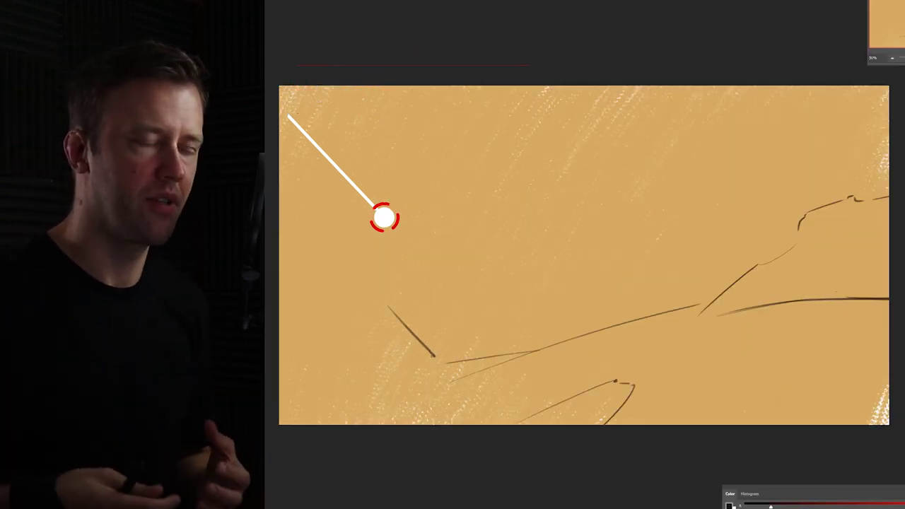
{"action": "key", "text": "ctrl+z"}
{"action": "left_click_drag", "start_coordinate": [368, 312], "coordinate": [360, 347]}
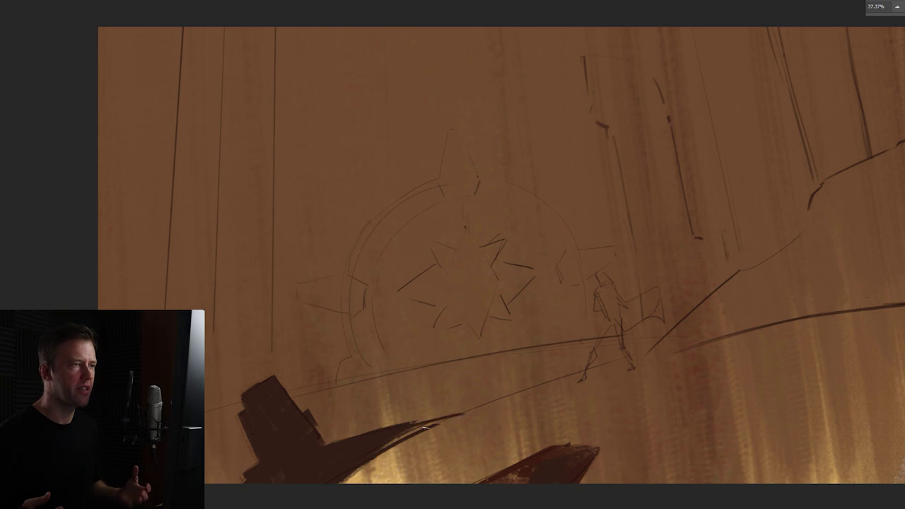
Choose a brush and block in the hill on the right side of the scene as a dark brown silhouette
{"action": "left_click", "coordinate": [713, 397], "text": "alt"}
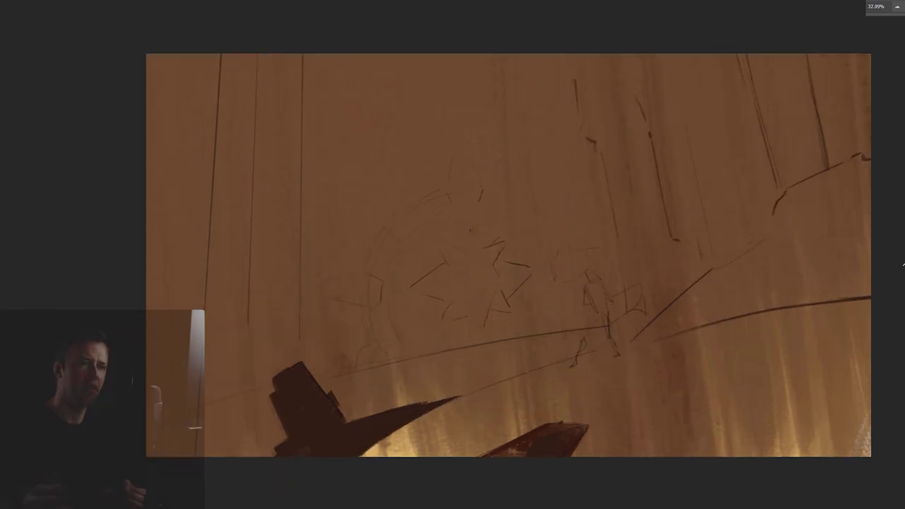
{"action": "right_click", "coordinate": [669, 329]}
{"action": "left_click", "coordinate": [691, 305]}
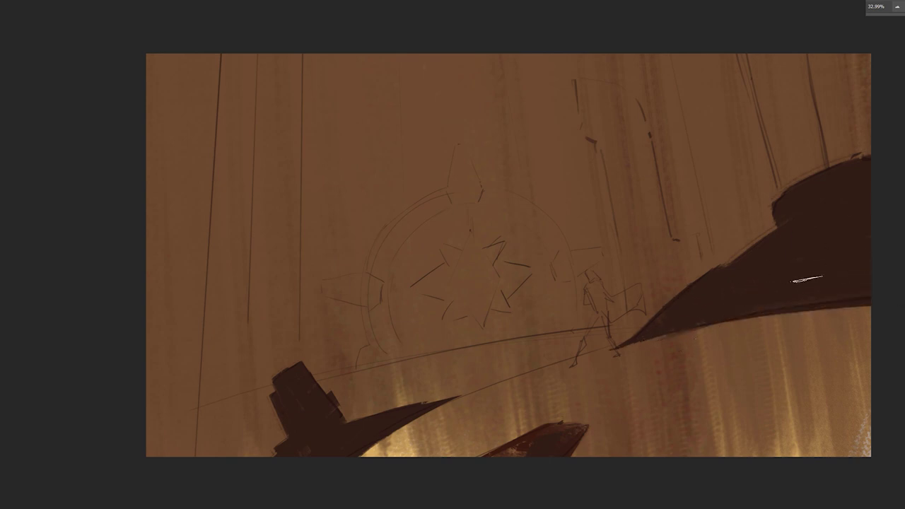
Cover the foreground slope below the hill with broad strokes of muted grey-brown and reddish brown
{"action": "scroll", "coordinate": [777, 432], "scroll_direction": "down", "scroll_amount": 2}
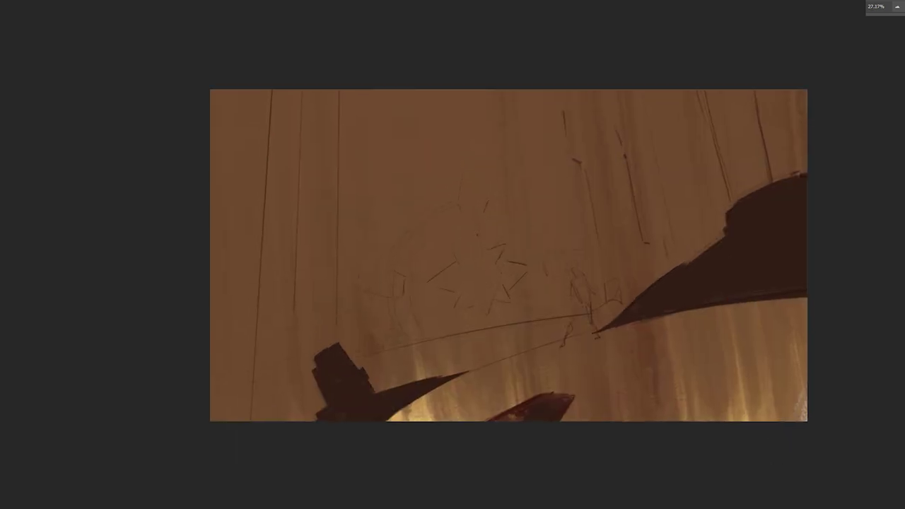
{"action": "right_click", "coordinate": [616, 340]}
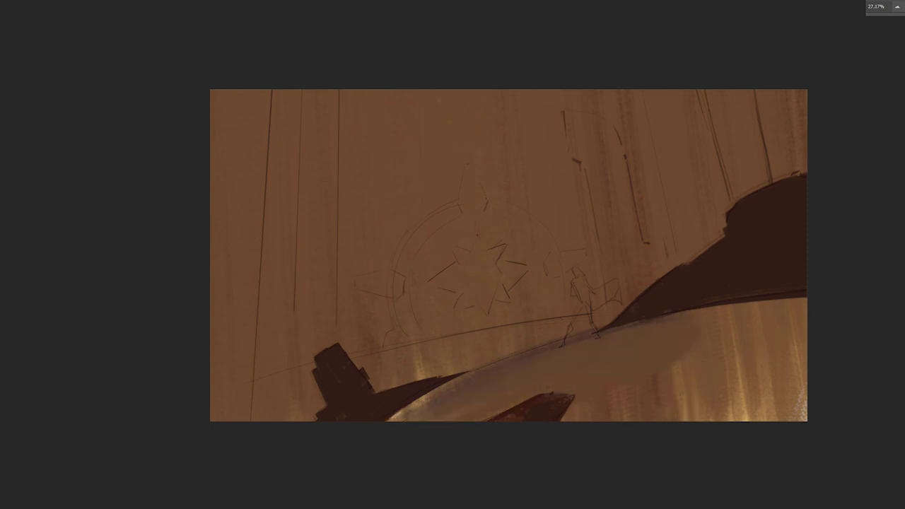
{"action": "left_click_drag", "start_coordinate": [679, 417], "coordinate": [800, 383]}
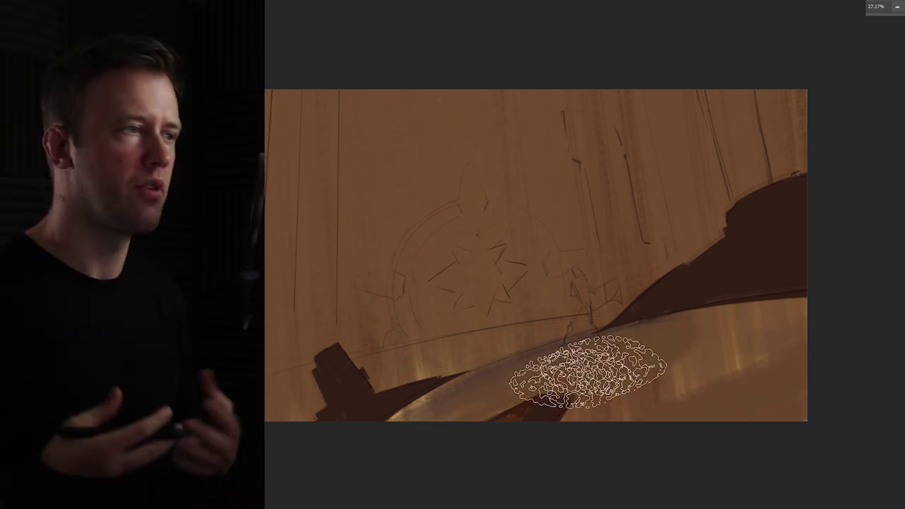
{"action": "mouse_move", "coordinate": [586, 371]}
{"action": "left_mouse_down"}
{"action": "mouse_move", "coordinate": [858, 369]}
{"action": "mouse_move", "coordinate": [739, 351]}
{"action": "mouse_move", "coordinate": [487, 413]}
{"action": "mouse_move", "coordinate": [452, 432]}
{"action": "left_mouse_up"}
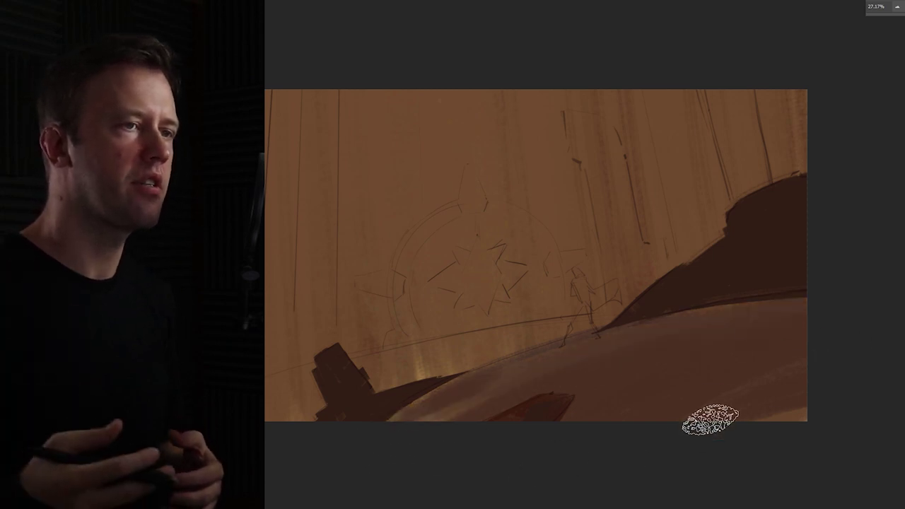
Block in the background pillars in brown and paint the walking figure with its flowing cape as a dark silhouette
{"action": "right_click", "coordinate": [702, 385]}
{"action": "double_click", "coordinate": [726, 398]}
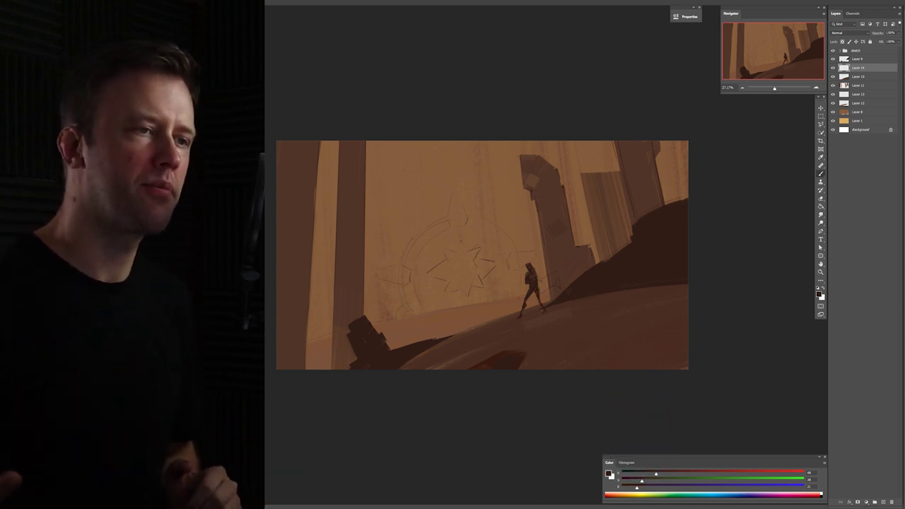
{"action": "left_click_drag", "start_coordinate": [540, 278], "coordinate": [541, 292]}
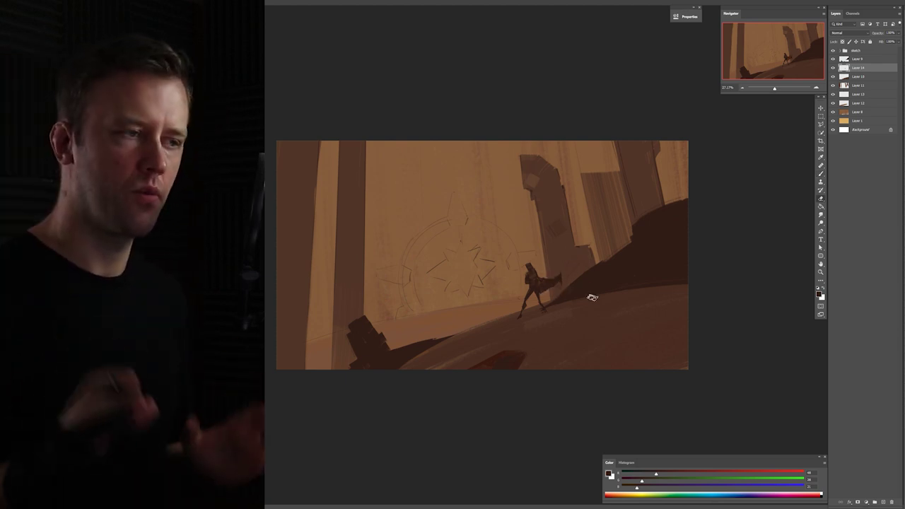
{"action": "key", "text": "b"}
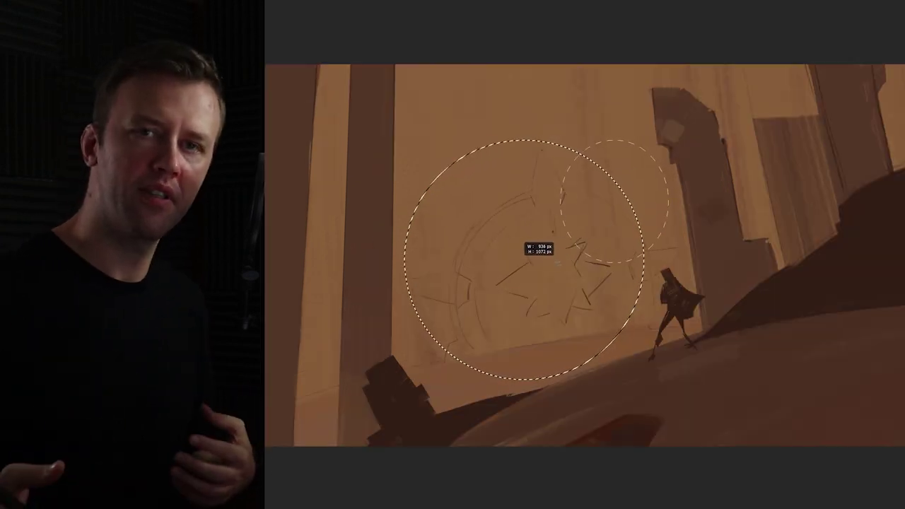
Fill a circular ring selection behind the figure with ochre and a tapered spike at its top with dark brown
{"action": "left_click_drag", "start_coordinate": [513, 294], "coordinate": [433, 350]}
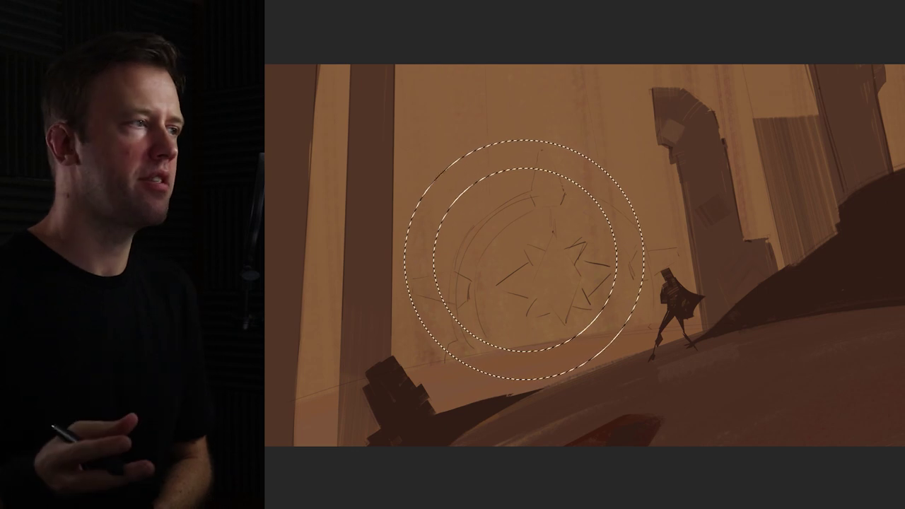
{"action": "mouse_move", "coordinate": [431, 322]}
{"action": "left_mouse_down"}
{"action": "mouse_move", "coordinate": [491, 205]}
{"action": "mouse_move", "coordinate": [703, 439]}
{"action": "mouse_move", "coordinate": [533, 198]}
{"action": "left_mouse_up"}
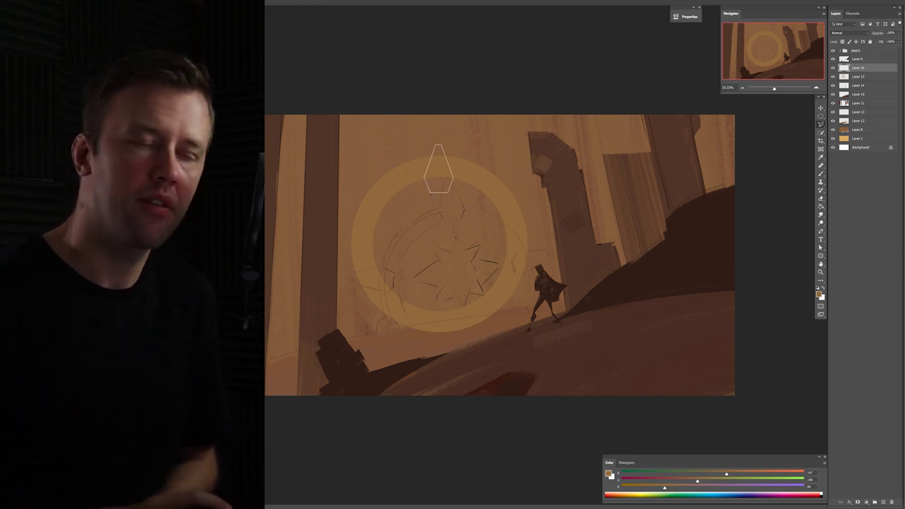
{"action": "left_click_drag", "start_coordinate": [448, 185], "coordinate": [450, 168]}
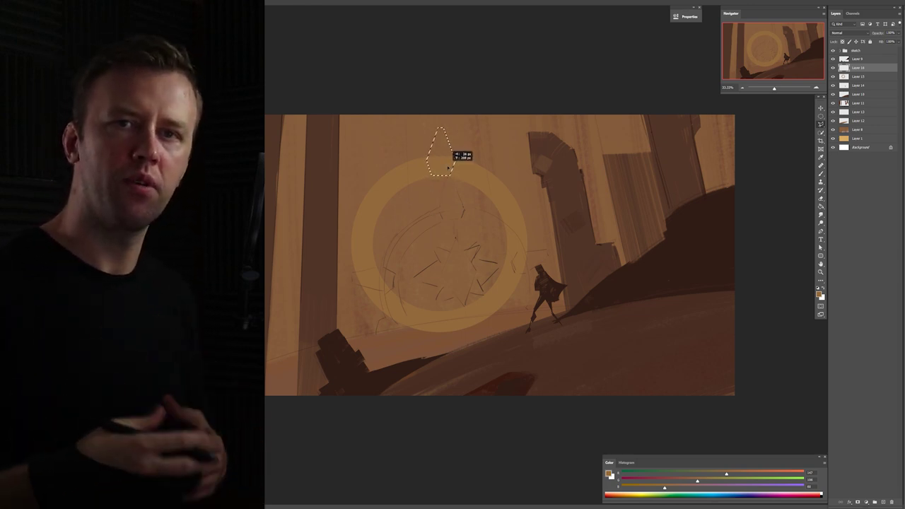
{"action": "key", "text": "b"}
{"action": "left_click", "coordinate": [565, 191], "text": "alt"}
{"action": "mouse_move", "coordinate": [439, 134]}
{"action": "left_mouse_down"}
{"action": "mouse_move", "coordinate": [442, 173]}
{"action": "mouse_move", "coordinate": [508, 224]}
{"action": "left_mouse_up"}
Duplicate the spike, turn it sideways, and place mirrored copies on the left and right of the ring
{"action": "key", "text": "ctrl+t"}
{"action": "left_click_drag", "start_coordinate": [526, 181], "coordinate": [535, 237]}
{"action": "left_click_drag", "start_coordinate": [505, 208], "coordinate": [346, 251]}
{"action": "key", "text": "Return"}
{"action": "key", "text": "ctrl+d"}
{"action": "key", "text": "ctrl+z"}
{"action": "key", "text": "ctrl+z"}
{"action": "right_click", "coordinate": [451, 255]}
{"action": "left_click", "coordinate": [472, 356]}
{"action": "key", "text": "Escape"}
{"action": "key", "text": "ctrl+z"}
{"action": "left_click_drag", "start_coordinate": [530, 248], "coordinate": [361, 246]}
{"action": "key", "text": "ctrl+t"}
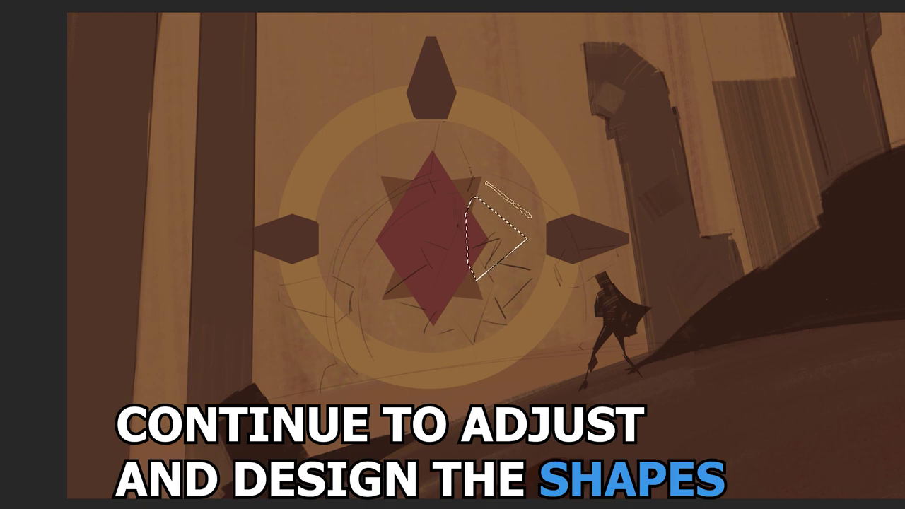
Fill a triangular selection beside the red diamond's right corner with dark brown and shade it slightly
{"action": "left_click_drag", "start_coordinate": [484, 287], "coordinate": [447, 329]}
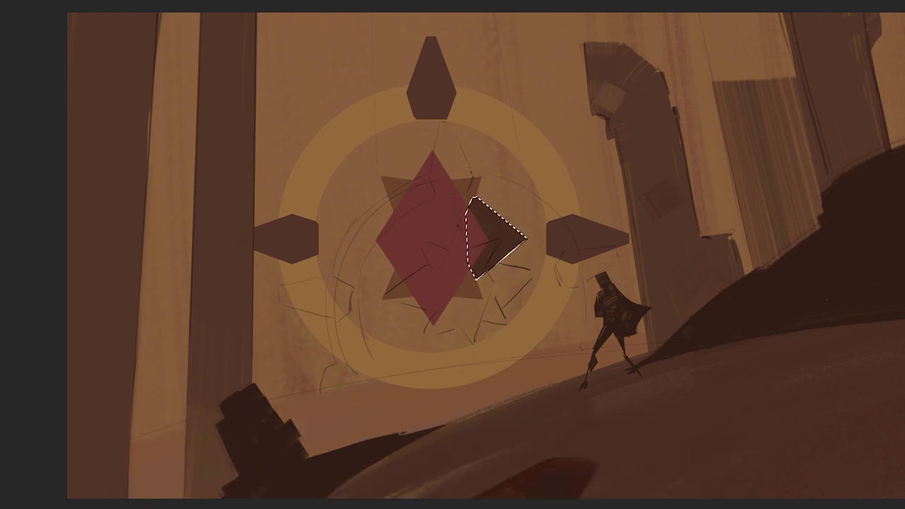
{"action": "key", "text": "Delete"}
{"action": "left_click_drag", "start_coordinate": [500, 230], "coordinate": [464, 313]}
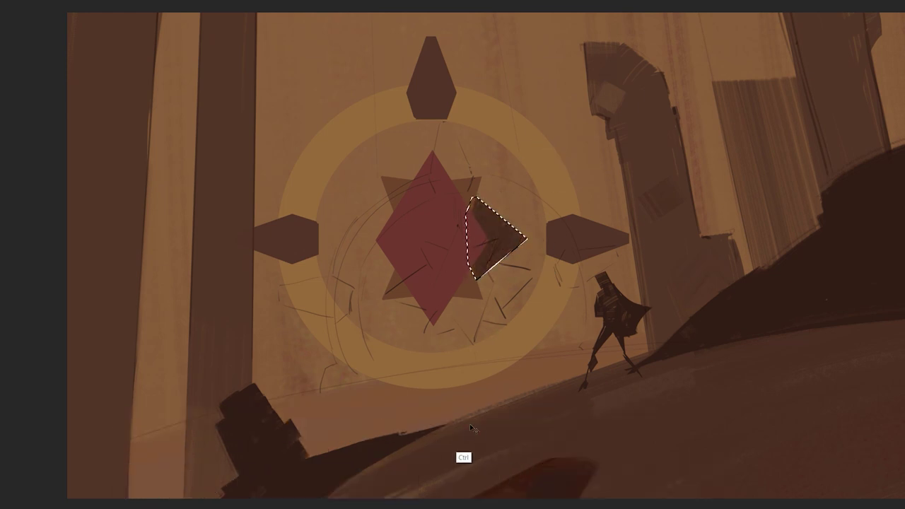
Flip a copy of the dark triangle horizontally and place it on the opposite side of the red diamond
{"action": "key", "text": "ctrl+t"}
{"action": "right_click", "coordinate": [467, 241]}
{"action": "left_click", "coordinate": [514, 424]}
{"action": "left_click_drag", "start_coordinate": [474, 251], "coordinate": [373, 259]}
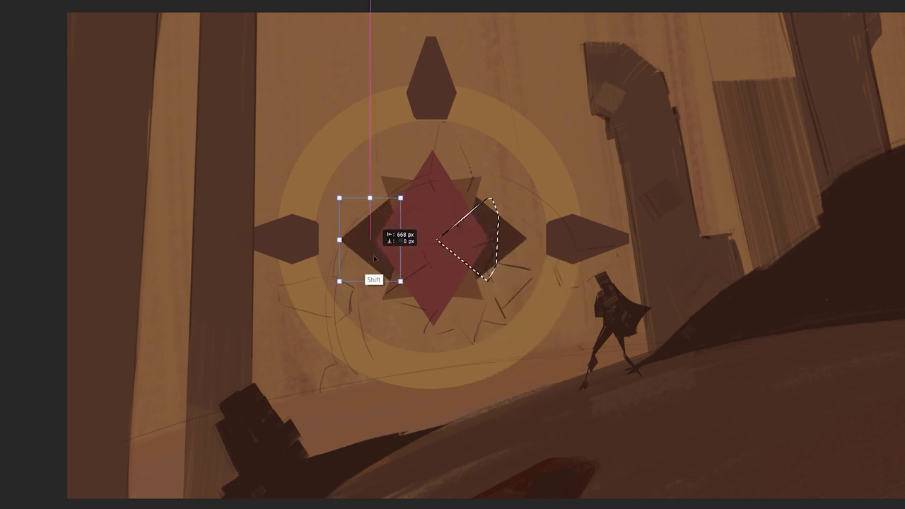
{"action": "key", "text": "Return"}
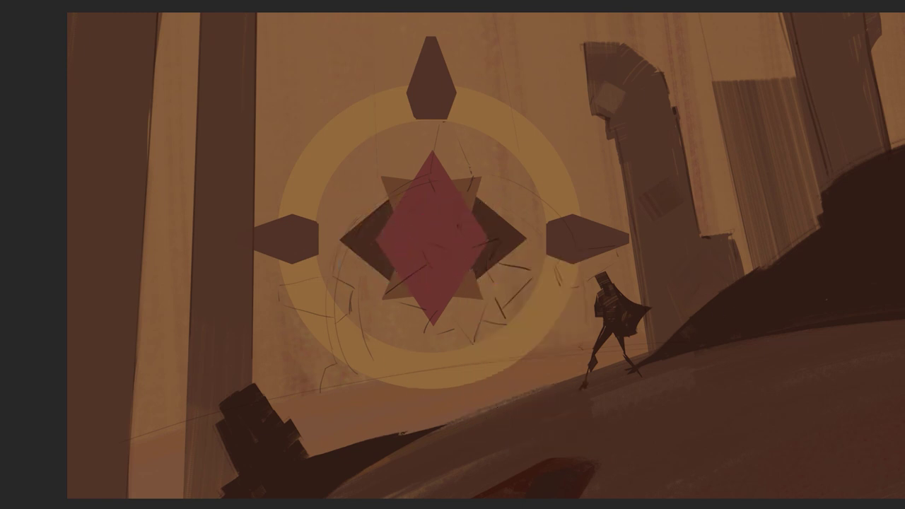
Distort the grouped ring emblem into perspective and shift it so that it sits down toward the slope
{"action": "left_click_drag", "start_coordinate": [602, 205], "coordinate": [623, 246]}
{"action": "key", "text": "ctrl+t"}
{"action": "right_click", "coordinate": [493, 206]}
{"action": "left_click", "coordinate": [521, 264]}
{"action": "left_click_drag", "start_coordinate": [653, 71], "coordinate": [588, 130]}
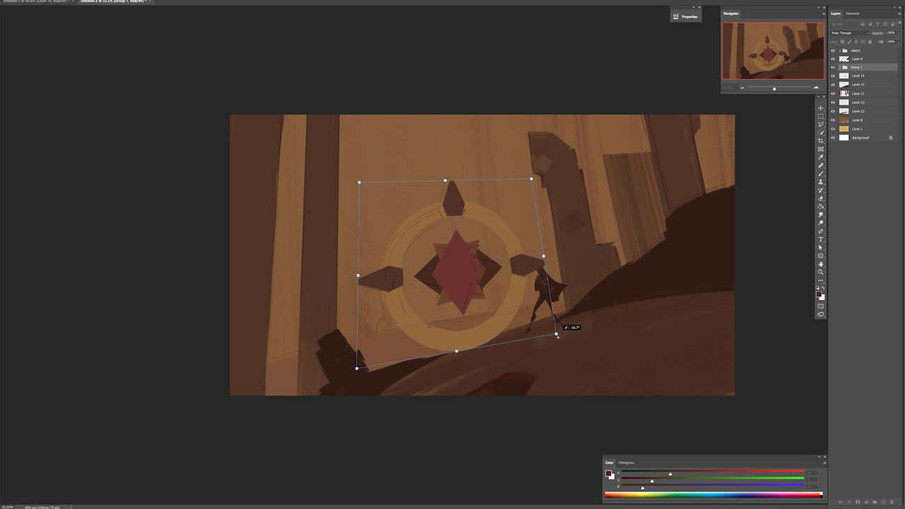
{"action": "mouse_move", "coordinate": [481, 283]}
{"action": "left_mouse_down"}
{"action": "mouse_move", "coordinate": [495, 265]}
{"action": "mouse_move", "coordinate": [480, 287]}
{"action": "left_mouse_up"}
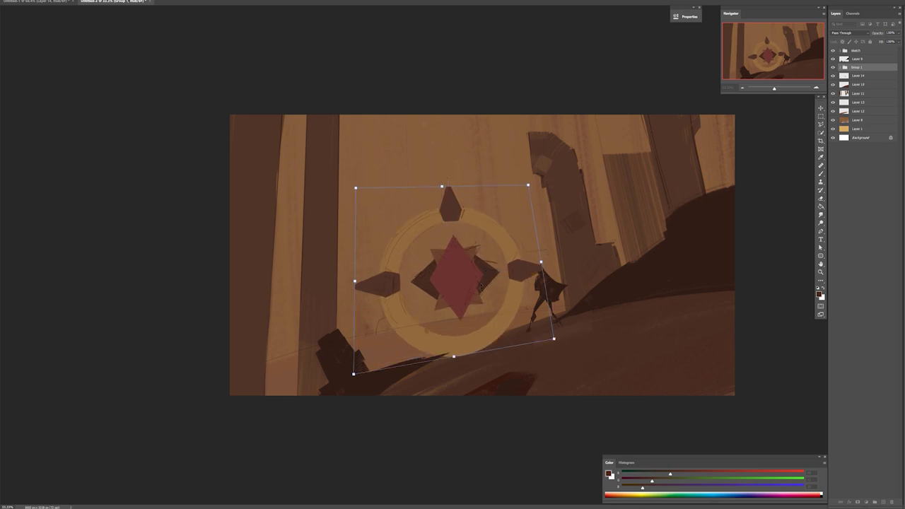
Add a layer mask to the emblem group and hide the ring's lower part behind the ground
{"action": "left_click", "coordinate": [857, 501]}
{"action": "key", "text": "e"}
{"action": "mouse_move", "coordinate": [415, 352]}
{"action": "left_mouse_down"}
{"action": "mouse_move", "coordinate": [513, 317]}
{"action": "mouse_move", "coordinate": [388, 357]}
{"action": "mouse_move", "coordinate": [458, 332]}
{"action": "left_mouse_up"}
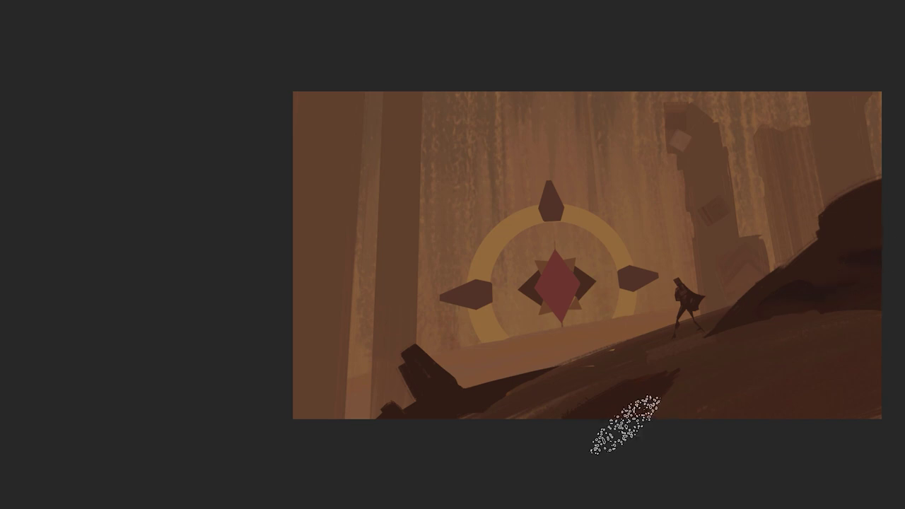
Paint rocky texture, dark patches and winding blue-grey strokes across the foreground slope
{"action": "key", "text": "b"}
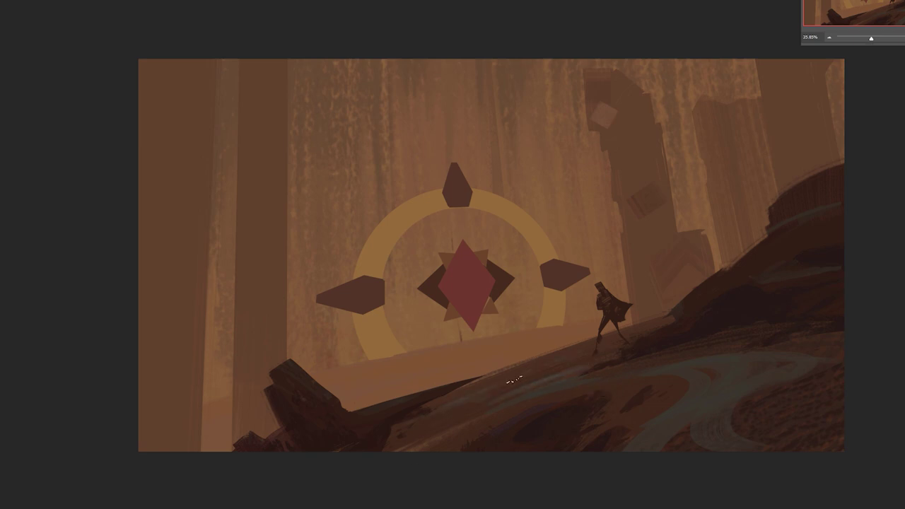
{"action": "left_click", "coordinate": [585, 405], "text": "ctrl"}
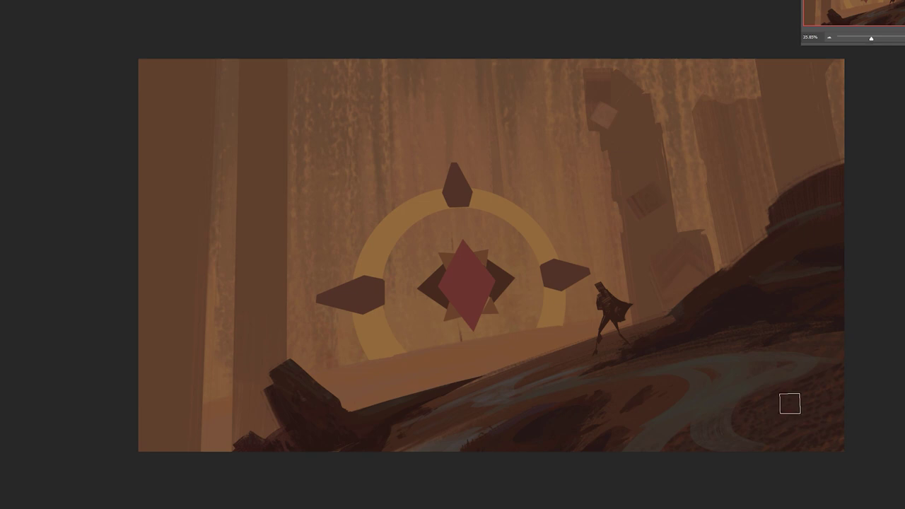
{"action": "right_click", "coordinate": [753, 396]}
{"action": "key", "text": "Escape"}
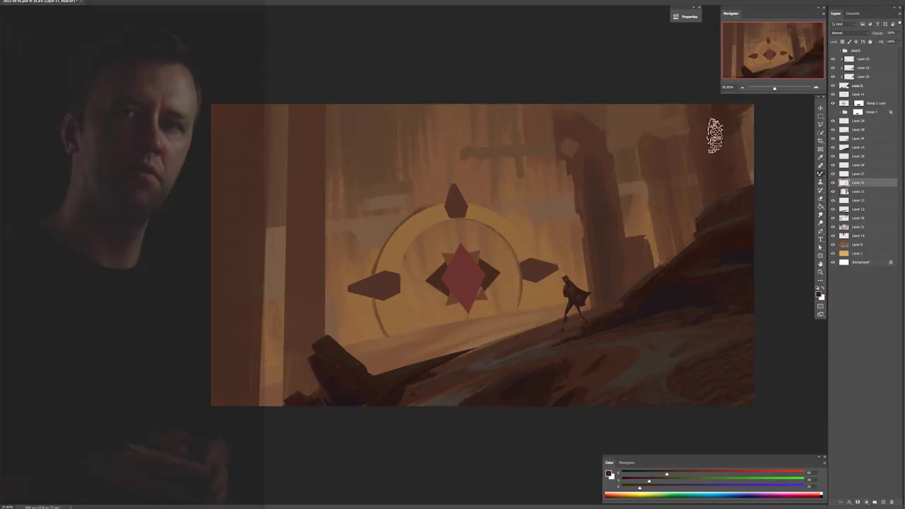
Paint a brown background column between the two large pillars on the right, with amber light beside it
{"action": "right_click", "coordinate": [756, 166]}
{"action": "key", "text": "Escape"}
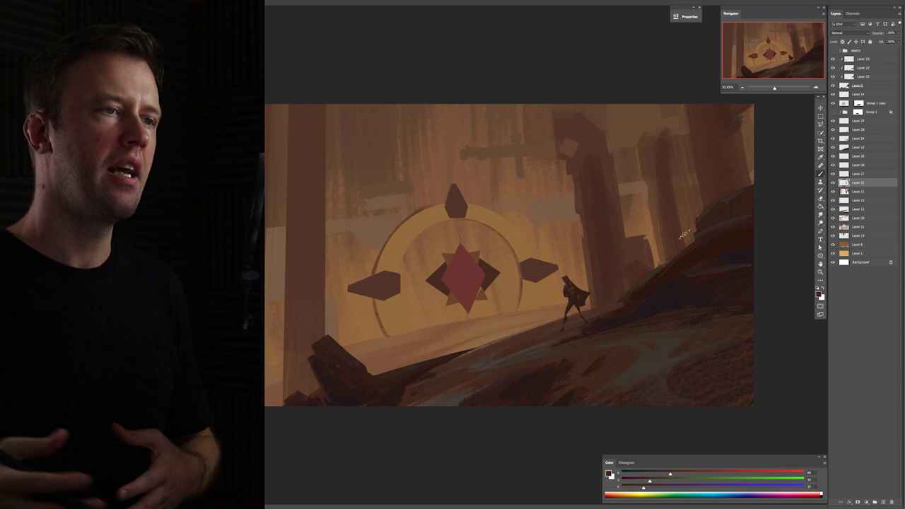
{"action": "left_click", "coordinate": [645, 209], "text": "alt"}
{"action": "left_click_drag", "start_coordinate": [643, 143], "coordinate": [650, 214]}
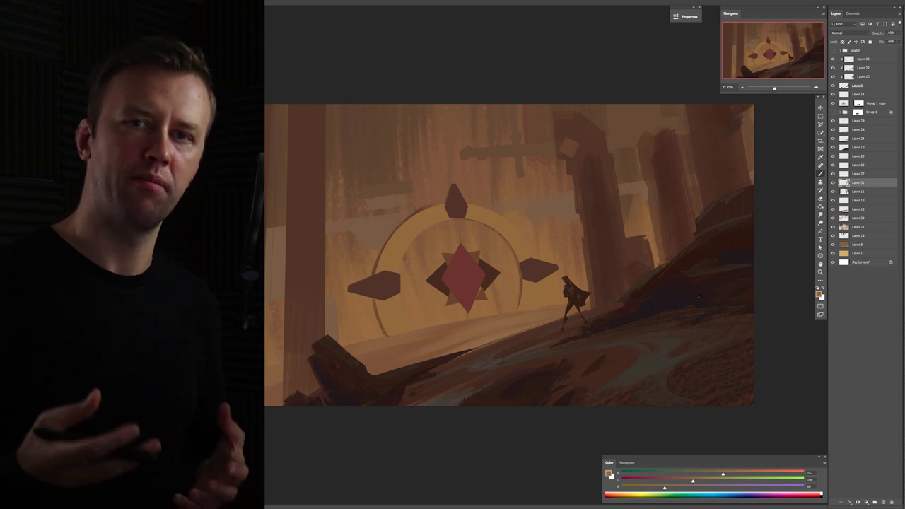
Sample the pillar's brown and repaint the broken top of the tall pillar, covering its light square patch
{"action": "right_click", "coordinate": [707, 358]}
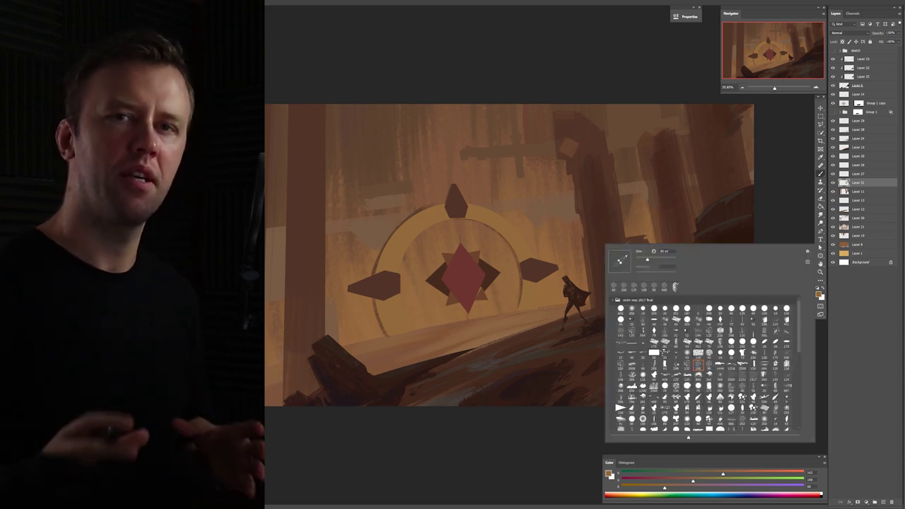
{"action": "left_click", "coordinate": [598, 177], "text": "alt"}
{"action": "left_click_drag", "start_coordinate": [588, 134], "coordinate": [565, 152]}
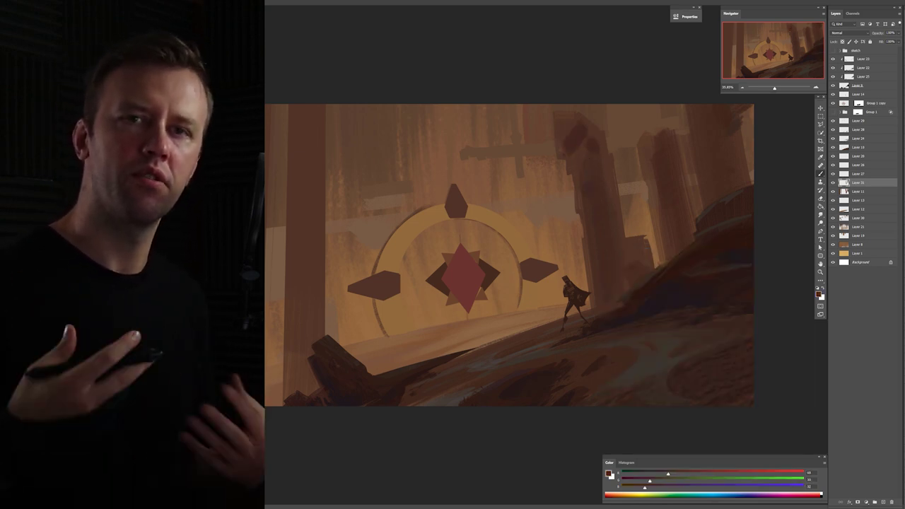
Pick another brush, sample dark browns from the scene, and paint dark ledges and cracks on the tall pillar
{"action": "left_click", "coordinate": [642, 311], "text": "alt"}
{"action": "right_click", "coordinate": [643, 310]}
{"action": "left_click", "coordinate": [694, 419]}
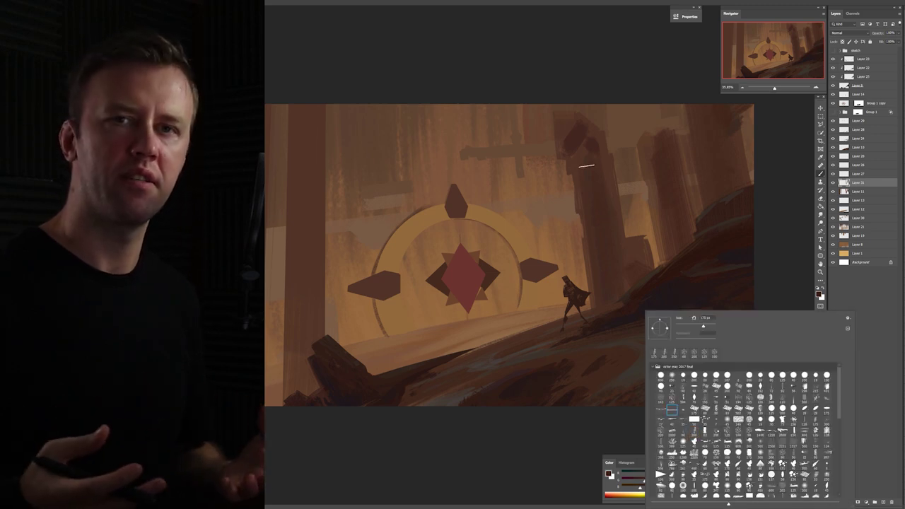
{"action": "left_click", "coordinate": [586, 166]}
{"action": "left_click", "coordinate": [640, 300], "text": "alt"}
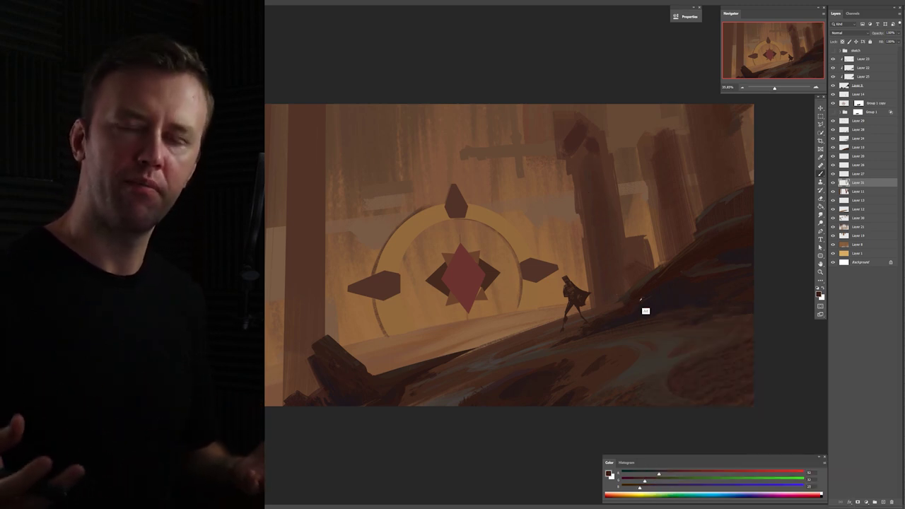
{"action": "left_click", "coordinate": [595, 188], "text": "alt"}
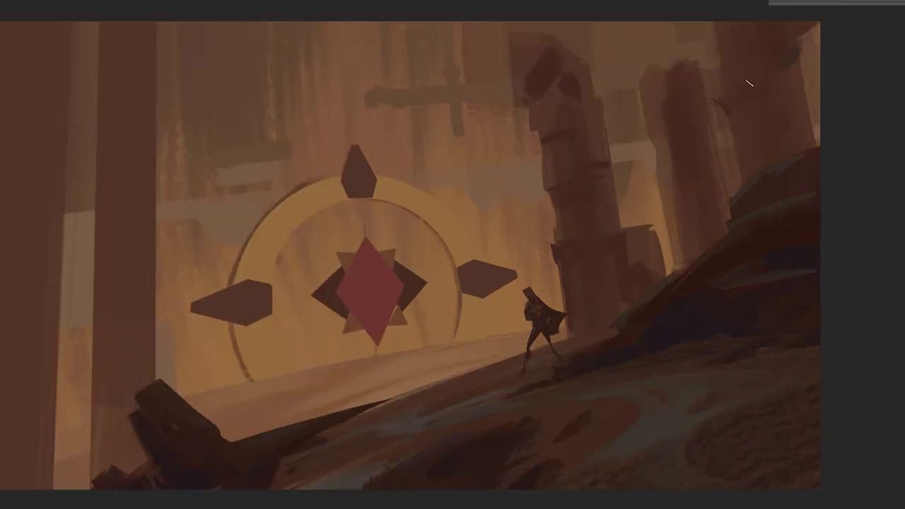
Widen the upper part of the far-right pillar and darken its edges with rough brown strokes
{"action": "left_click_drag", "start_coordinate": [718, 97], "coordinate": [696, 11]}
{"action": "left_click_drag", "start_coordinate": [806, 63], "coordinate": [799, 36]}
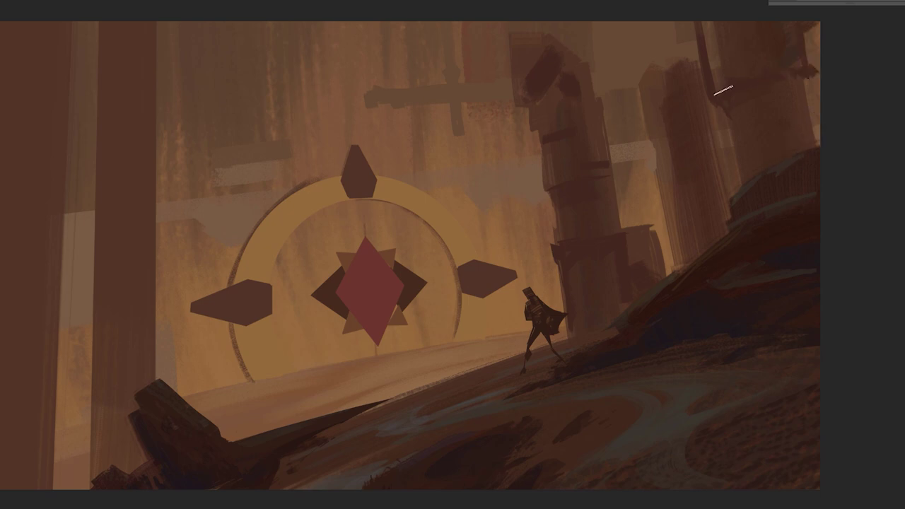
{"action": "left_click_drag", "start_coordinate": [723, 90], "coordinate": [711, 22]}
{"action": "key", "text": "alt"}
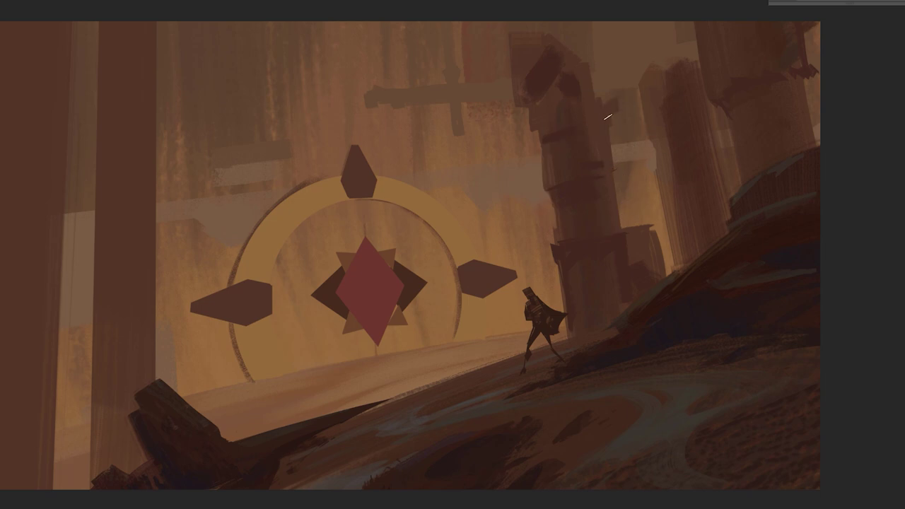
Rework the outer edge of the far-right pillar and cover the dark vertical strip above its ledge with sampled brown
{"action": "key", "text": "alt"}
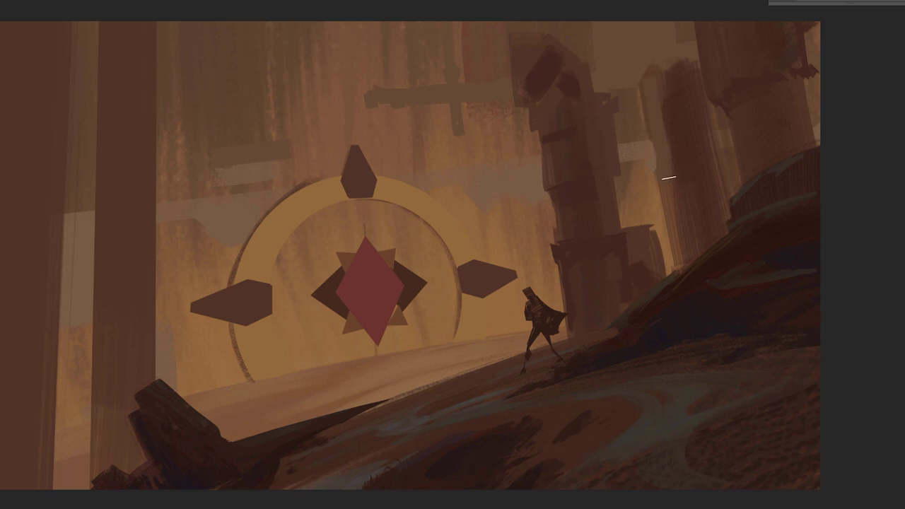
{"action": "left_click_drag", "start_coordinate": [803, 82], "coordinate": [813, 143]}
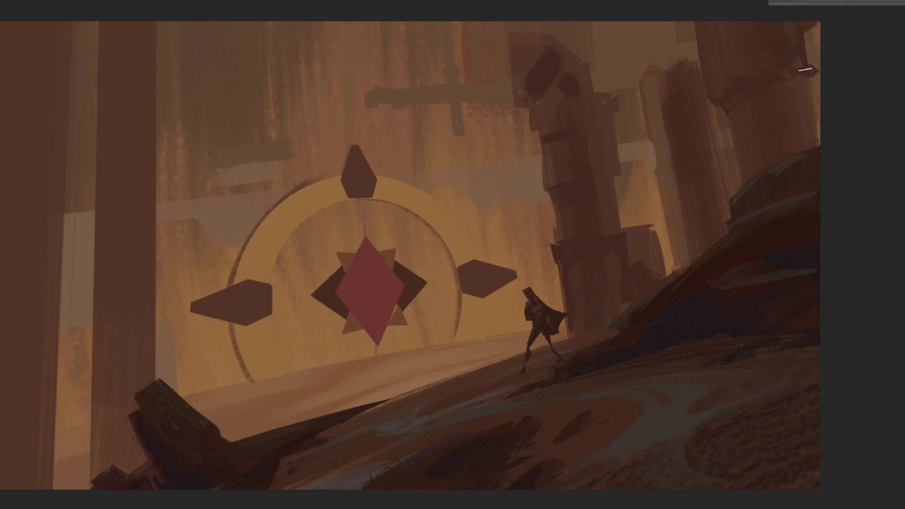
{"action": "left_click_drag", "start_coordinate": [804, 65], "coordinate": [802, 25]}
{"action": "key", "text": "ctrl+z"}
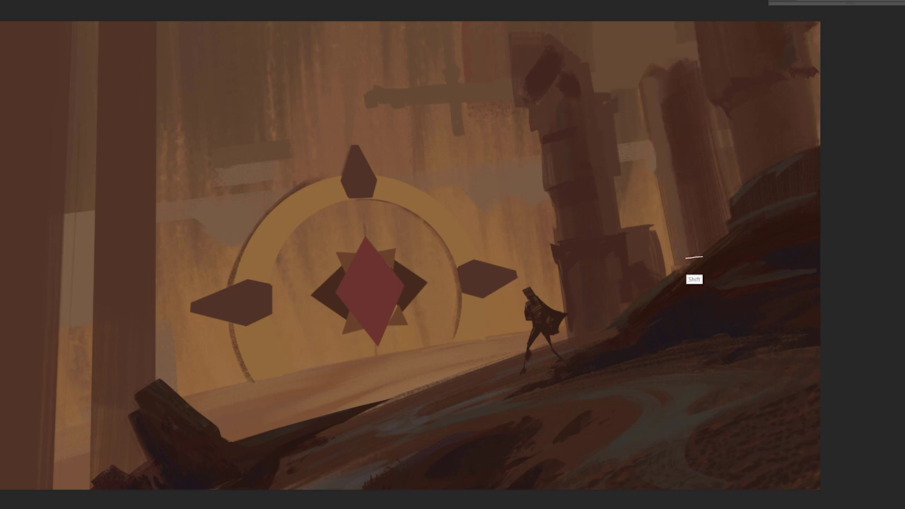
Pick the 125 px textured brush and sample a brown from the base of the thin background pillar
{"action": "right_click", "coordinate": [600, 260]}
{"action": "left_click", "coordinate": [710, 471]}
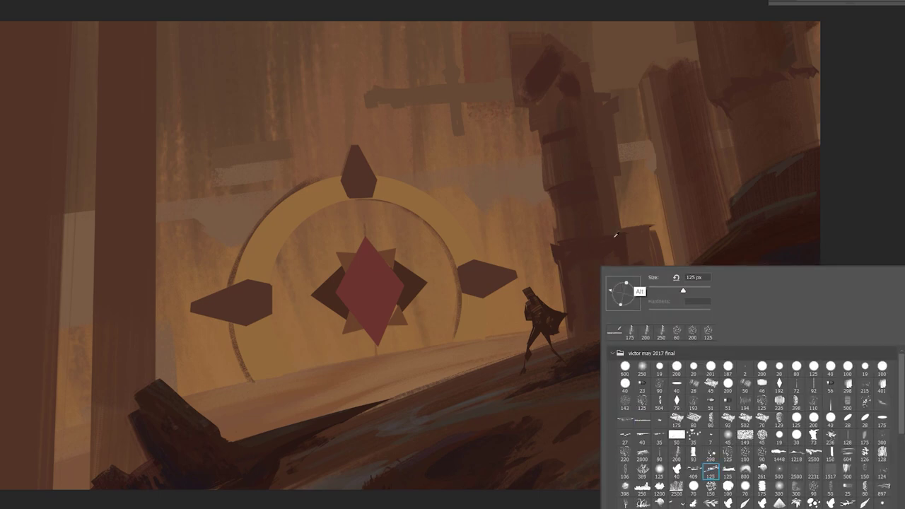
{"action": "left_click", "coordinate": [676, 249], "text": "alt"}
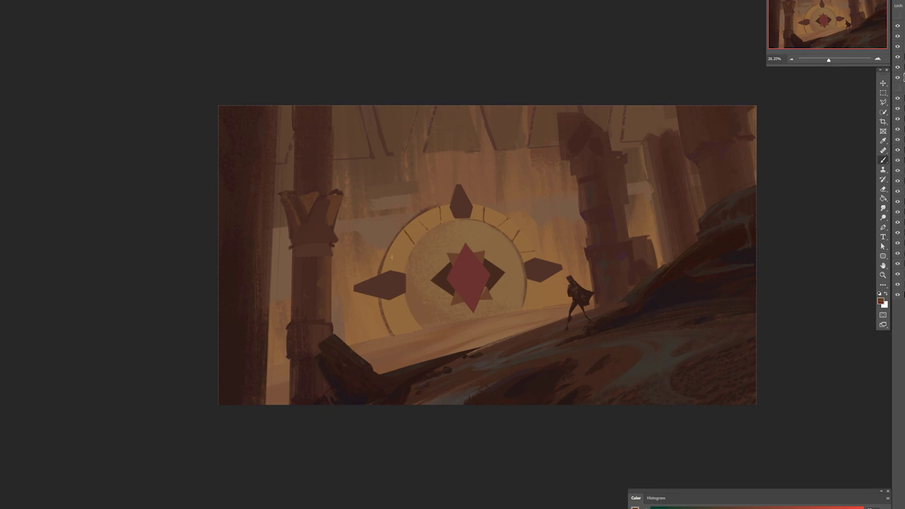
Paint thin dark dividing lines across the left and lower-left parts of the yellow ring, using colors sampled from the scene
{"action": "left_click", "coordinate": [405, 262], "text": "alt"}
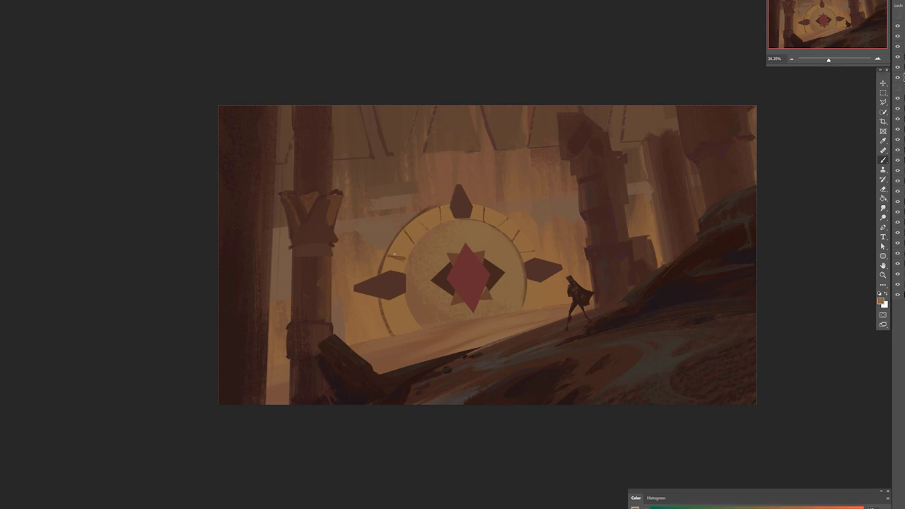
{"action": "key", "text": "e"}
{"action": "left_click", "coordinate": [531, 265], "text": "alt"}
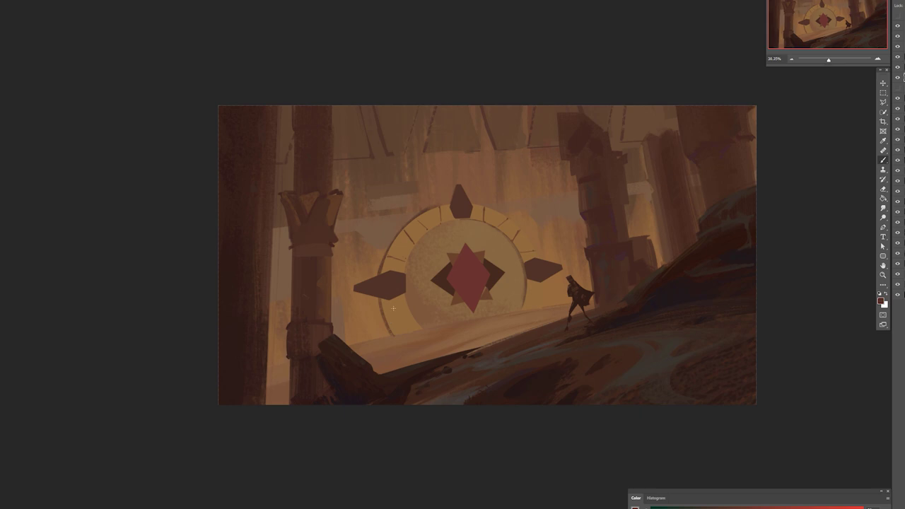
{"action": "left_click", "coordinate": [545, 295], "text": "alt"}
{"action": "right_click", "coordinate": [703, 428]}
{"action": "left_click", "coordinate": [709, 447]}
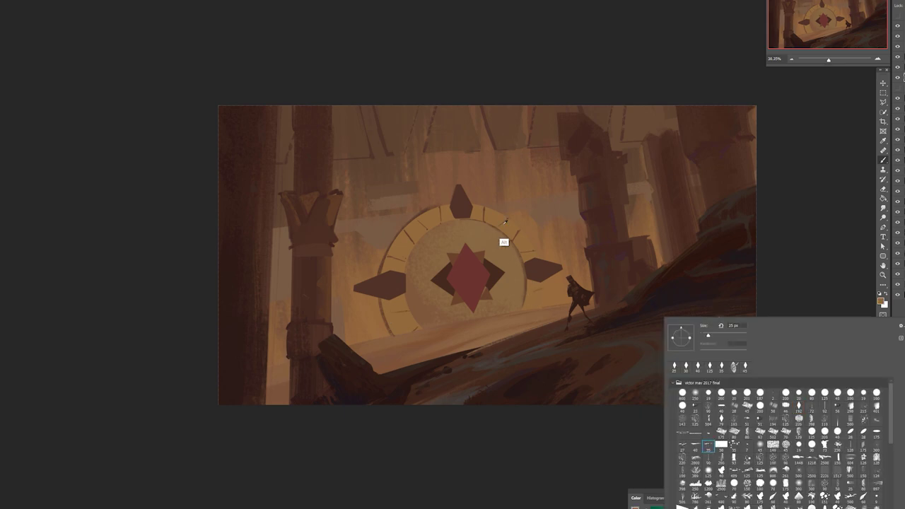
{"action": "left_click", "coordinate": [504, 243]}
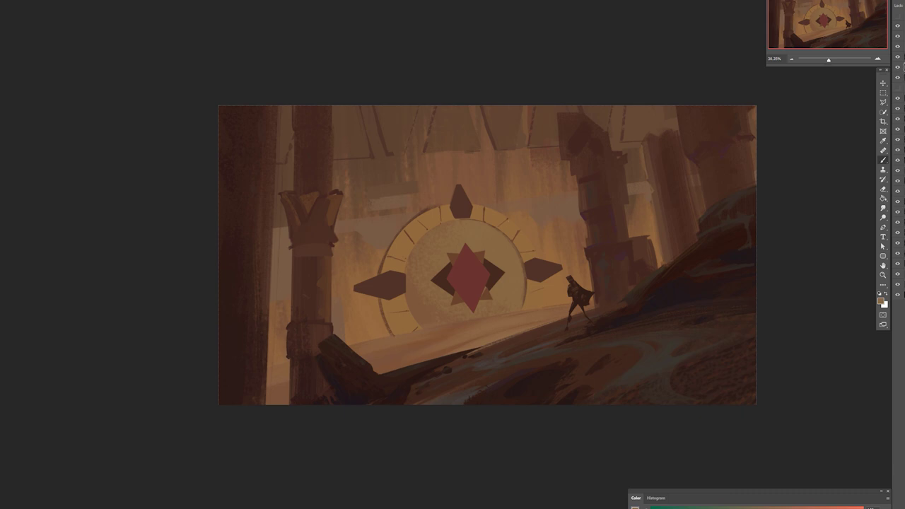
Paint a pale chipped highlight on the ring's upper-right segment and trim it with sampled orange-brown
{"action": "key", "text": "z"}
{"action": "left_click_drag", "start_coordinate": [488, 204], "coordinate": [527, 201]}
{"action": "left_click", "coordinate": [682, 504]}
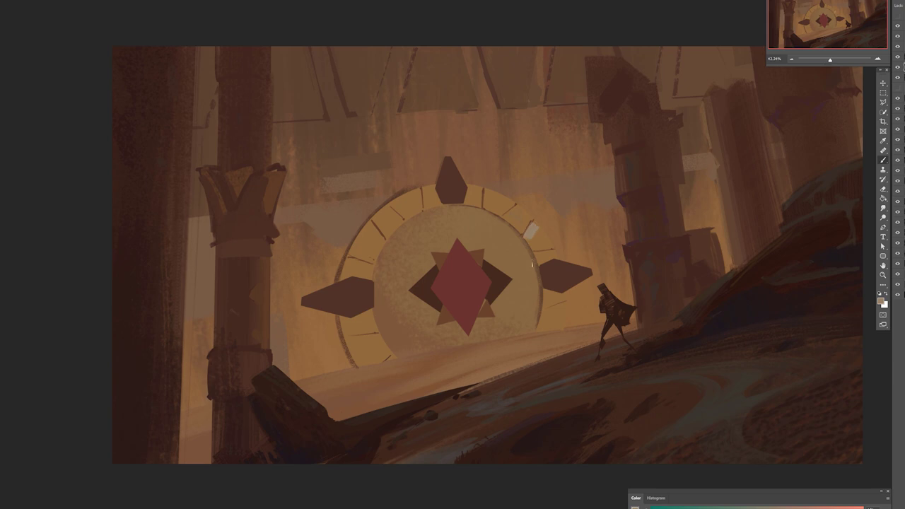
{"action": "left_click", "coordinate": [540, 259], "text": "alt"}
{"action": "left_click_drag", "start_coordinate": [532, 239], "coordinate": [535, 228]}
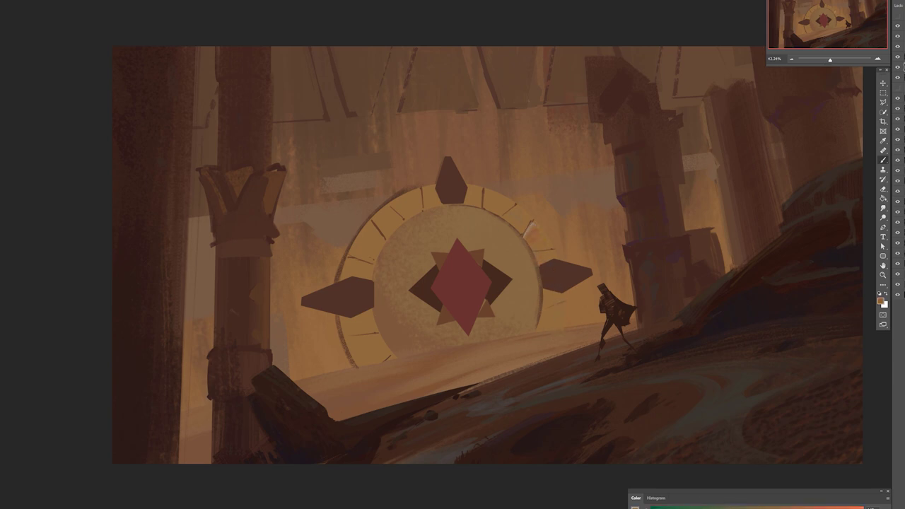
Pick another brush, add a new layer, and paint rough brown texture on the ring's upper-left segments
{"action": "right_click", "coordinate": [540, 274]}
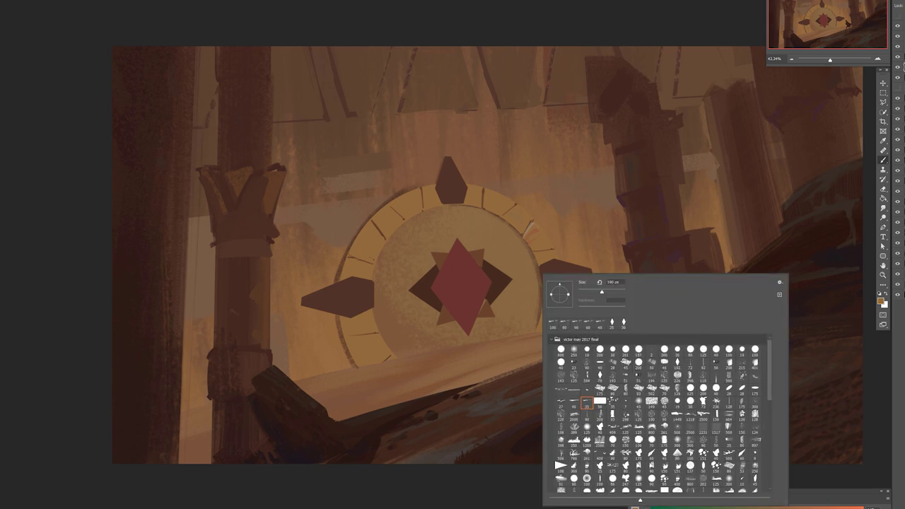
{"action": "double_click", "coordinate": [676, 363]}
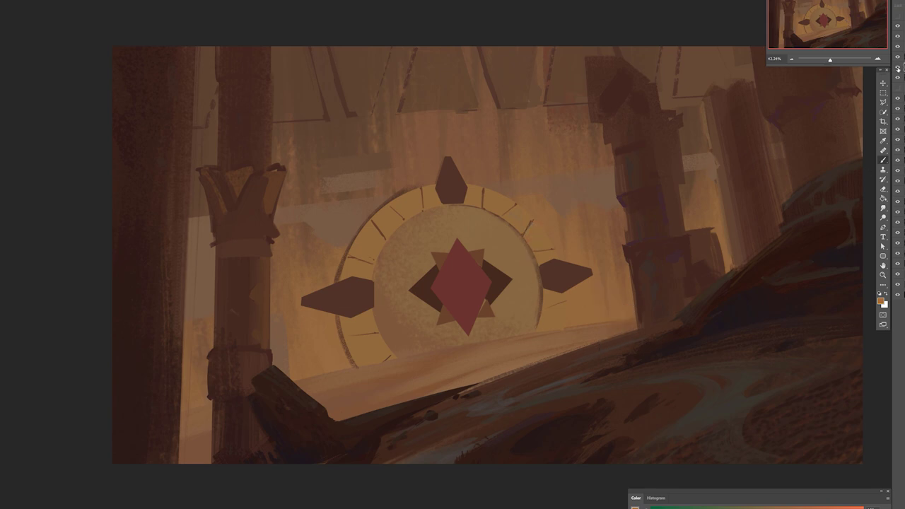
{"action": "key", "text": "m"}
{"action": "left_click_drag", "start_coordinate": [437, 159], "coordinate": [567, 288]}
{"action": "key", "text": "ctrl+shift+j"}
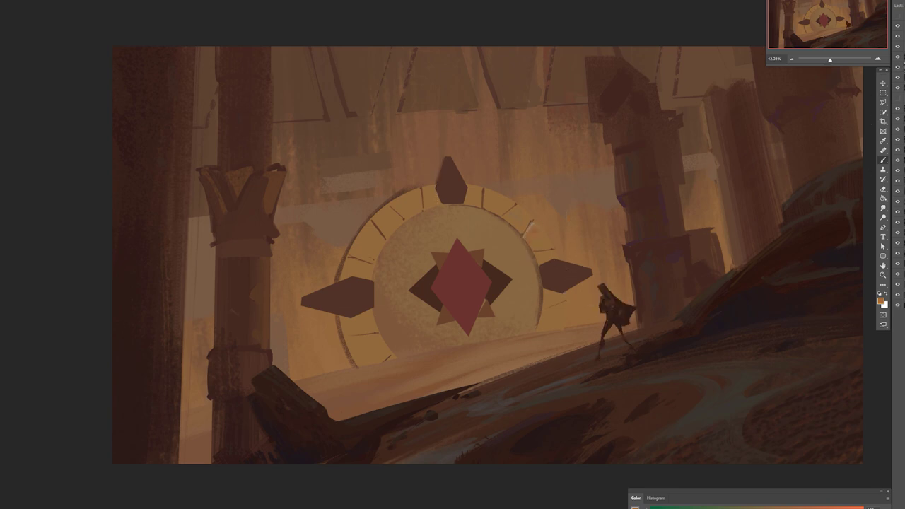
{"action": "left_click_drag", "start_coordinate": [712, 504], "coordinate": [732, 506]}
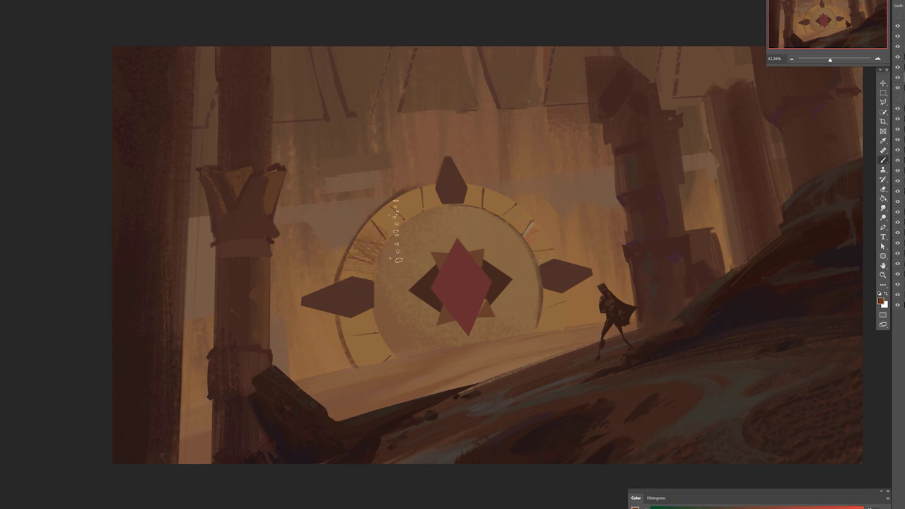
{"action": "key", "text": "e"}
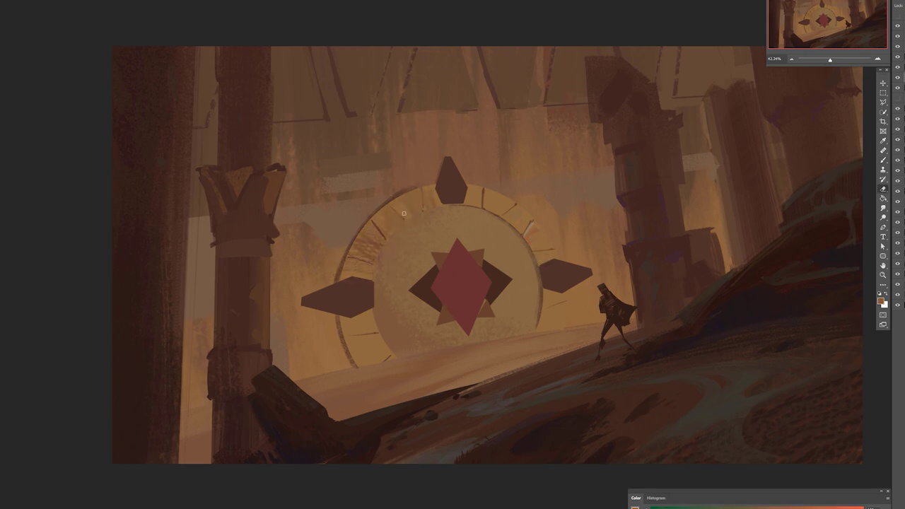
{"action": "key", "text": "b"}
{"action": "key", "text": "b"}
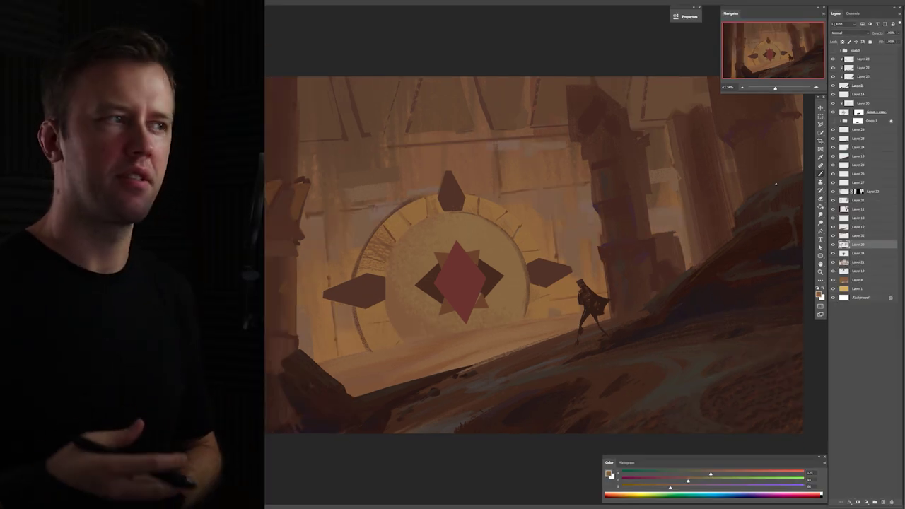
Add a new layer above Layer 35 and draw thin dark brown outlines around the dark diamond's left and right points
{"action": "left_click", "coordinate": [862, 103]}
{"action": "left_click", "coordinate": [882, 502]}
{"action": "right_click", "coordinate": [465, 286]}
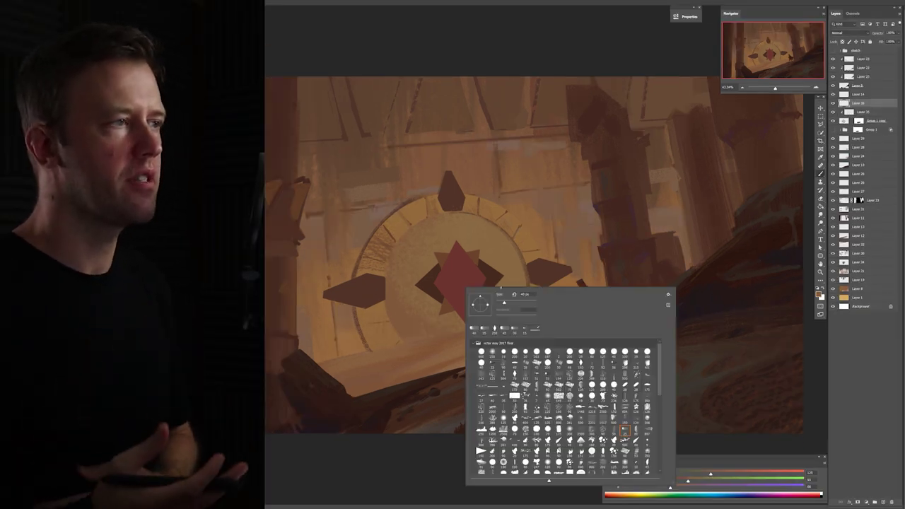
{"action": "left_click", "coordinate": [324, 295], "text": "alt"}
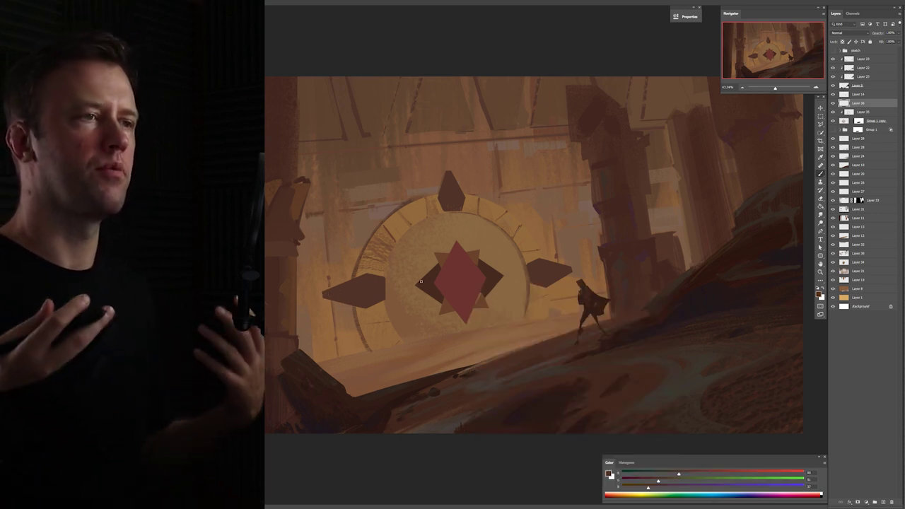
{"action": "mouse_move", "coordinate": [417, 283]}
{"action": "left_mouse_down"}
{"action": "mouse_move", "coordinate": [433, 265]}
{"action": "mouse_move", "coordinate": [410, 285]}
{"action": "mouse_move", "coordinate": [420, 292]}
{"action": "left_mouse_up"}
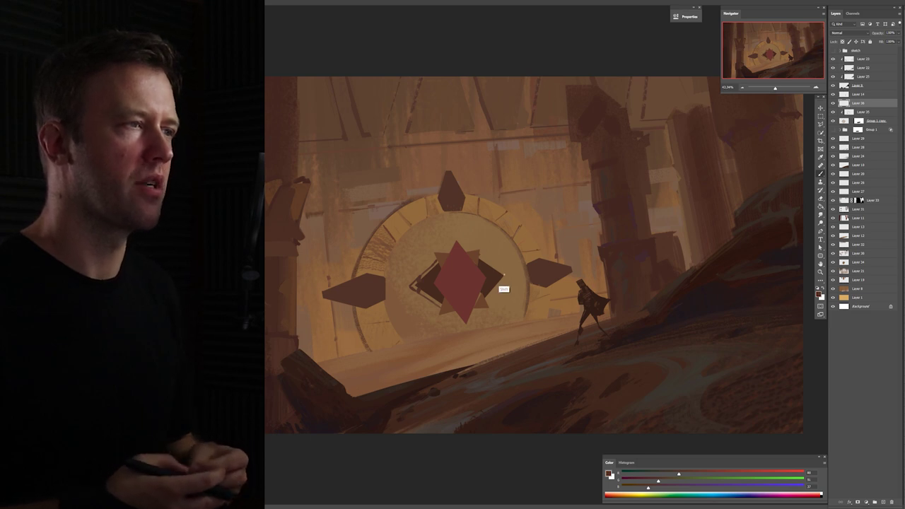
{"action": "left_click_drag", "start_coordinate": [507, 274], "coordinate": [484, 256]}
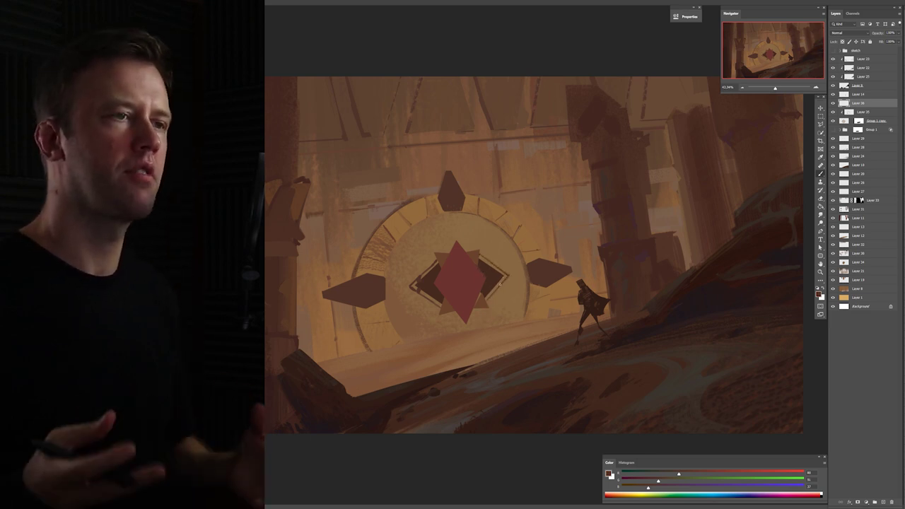
Select the red diamond's right half and paint it a brighter red on another new layer above Layer 35
{"action": "left_click", "coordinate": [447, 258], "text": "alt"}
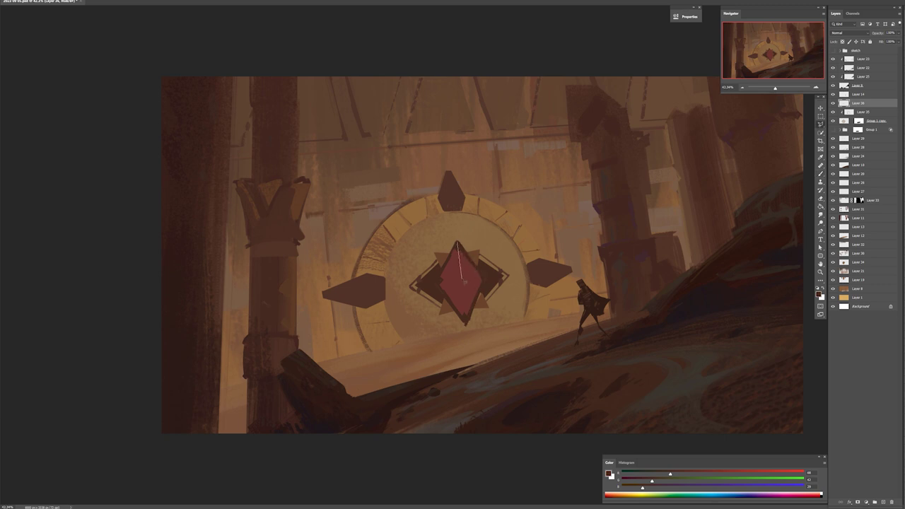
{"action": "left_click", "coordinate": [457, 242]}
{"action": "key", "text": "b"}
{"action": "left_click", "coordinate": [471, 277], "text": "alt"}
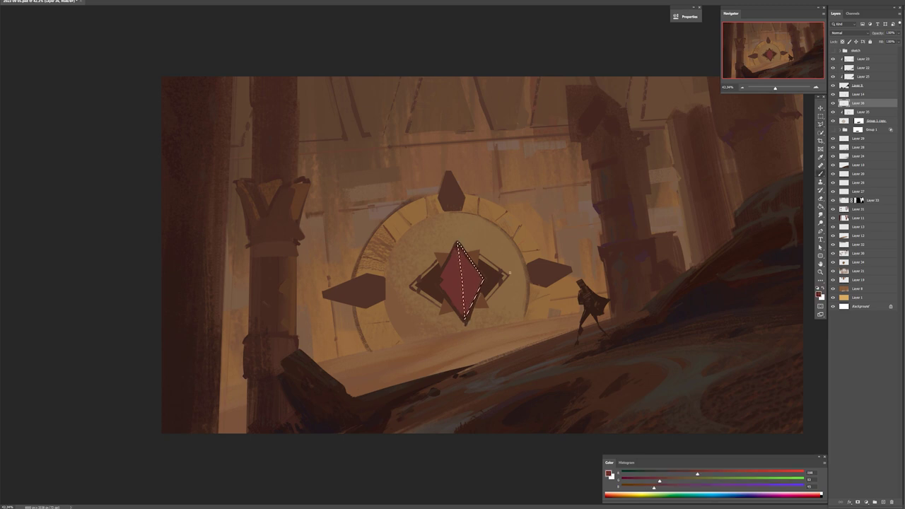
{"action": "left_click", "coordinate": [729, 474]}
{"action": "left_click", "coordinate": [678, 481]}
{"action": "left_click", "coordinate": [667, 487]}
{"action": "left_click", "coordinate": [864, 111]}
{"action": "left_click", "coordinate": [883, 501]}
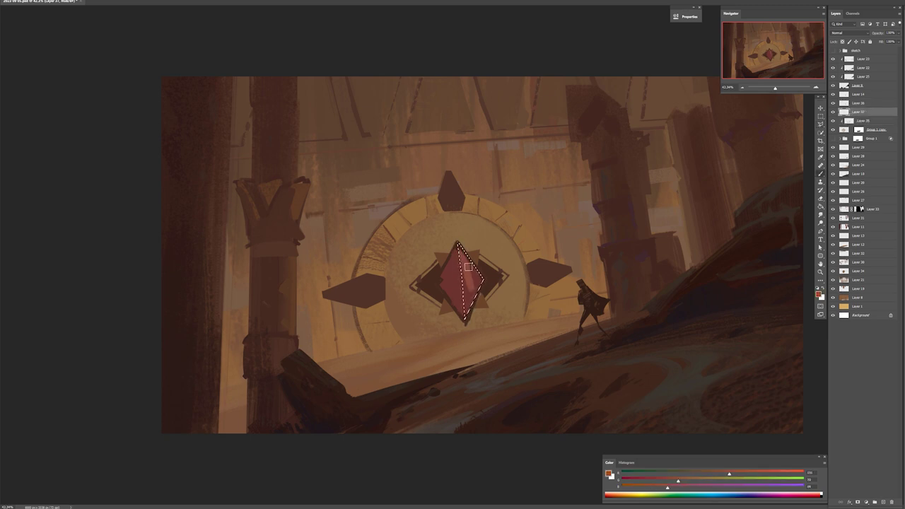
Shade the red diamond's lower facets with darker reds so it reads as a four-sided gem, and clear the selection
{"action": "left_click", "coordinate": [453, 285], "text": "alt"}
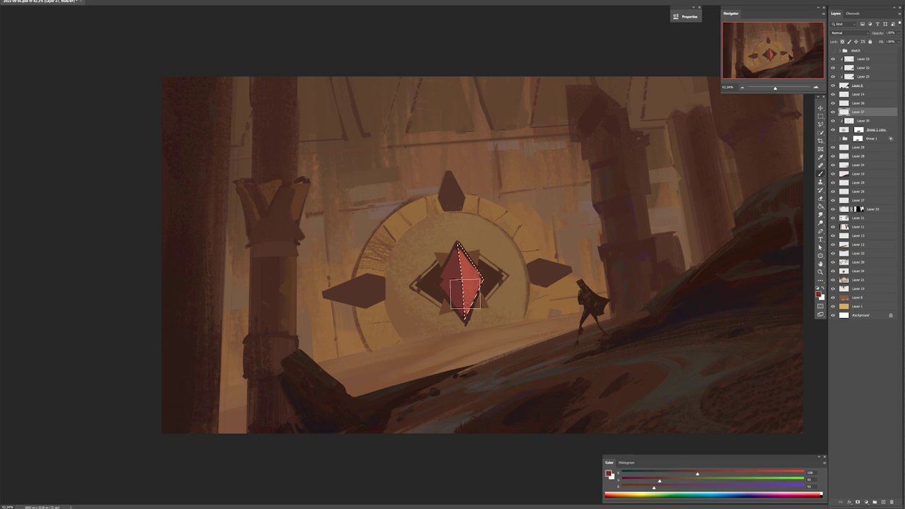
{"action": "left_click_drag", "start_coordinate": [475, 302], "coordinate": [470, 285]}
{"action": "left_click", "coordinate": [467, 288], "text": "alt"}
{"action": "key", "text": "bracketleft"}
{"action": "key", "text": "bracketleft"}
{"action": "key", "text": "bracketleft"}
{"action": "left_click_drag", "start_coordinate": [717, 473], "coordinate": [676, 474]}
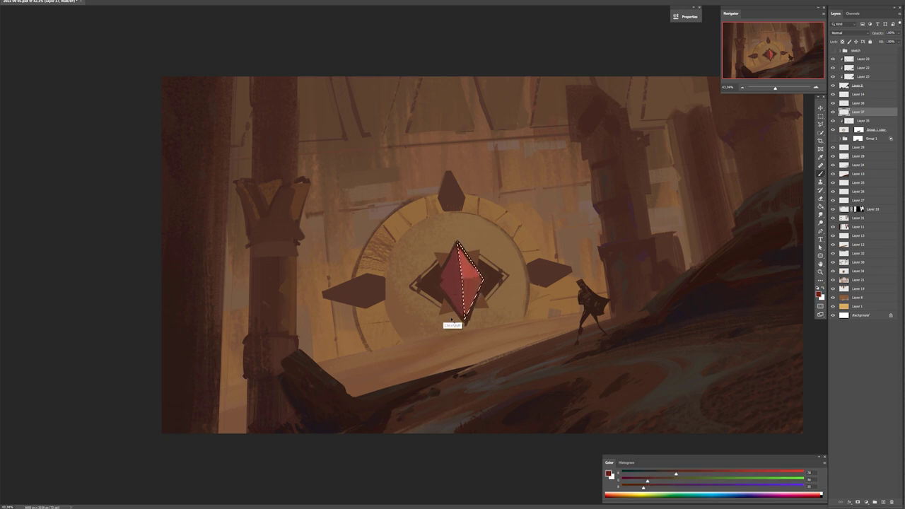
{"action": "key", "text": "ctrl+shift+i"}
{"action": "key", "text": "ctrl+d"}
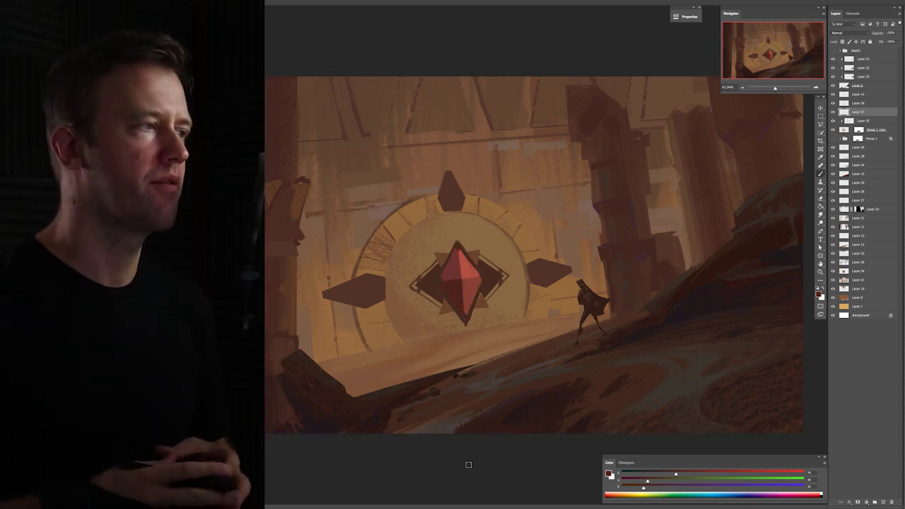
Mix a pale pink and paint thin highlights along the red gem's central ridge and right horizontal edge
{"action": "left_click", "coordinate": [464, 270], "text": "alt"}
{"action": "left_click_drag", "start_coordinate": [771, 473], "coordinate": [759, 475]}
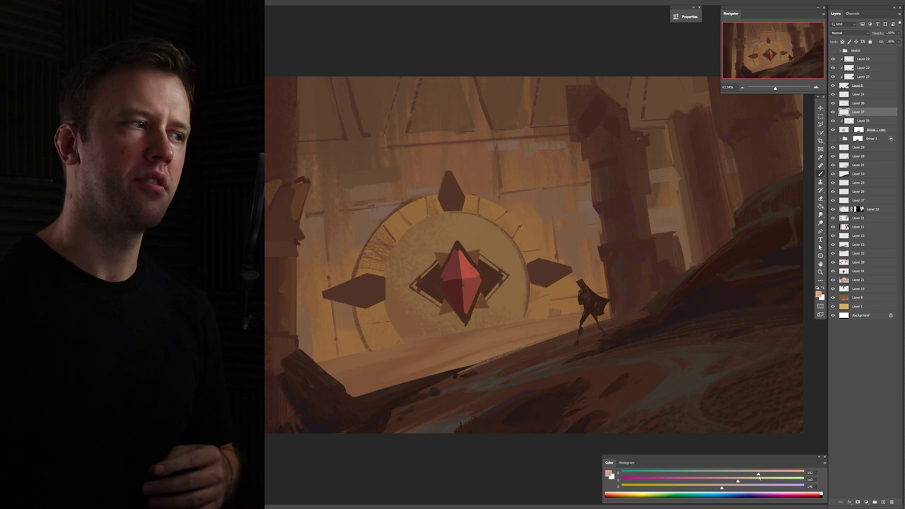
{"action": "mouse_move", "coordinate": [457, 253]}
{"action": "left_mouse_down"}
{"action": "mouse_move", "coordinate": [461, 279]}
{"action": "mouse_move", "coordinate": [475, 276]}
{"action": "left_mouse_up"}
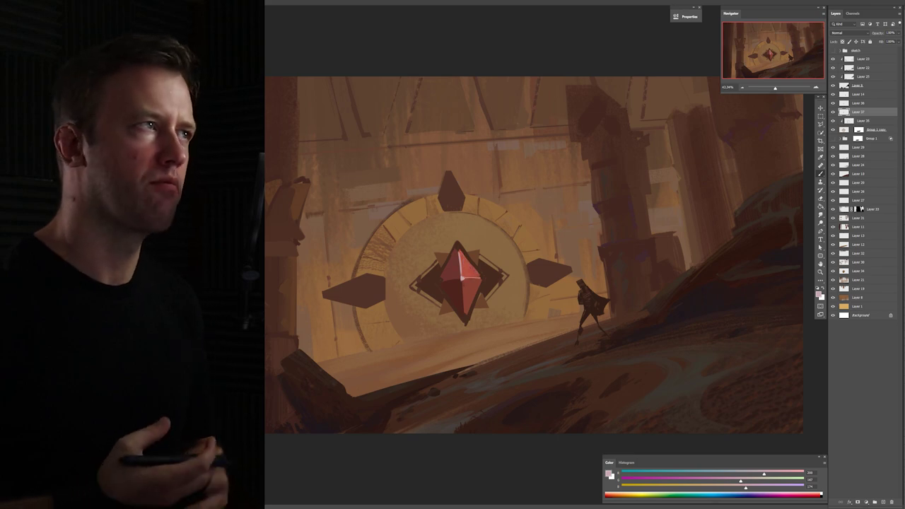
{"action": "left_click_drag", "start_coordinate": [460, 253], "coordinate": [477, 275]}
{"action": "key", "text": "ctrl+z"}
{"action": "left_click", "coordinate": [470, 314], "text": "alt"}
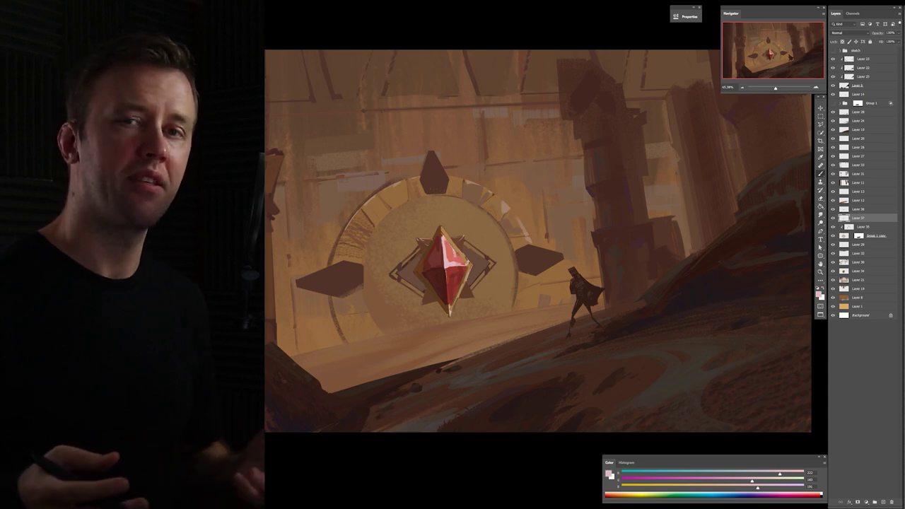
Refine the gem's left facets with sampled dark reds and a pale pink highlight along their horizontal edge
{"action": "left_click", "coordinate": [447, 274], "text": "alt"}
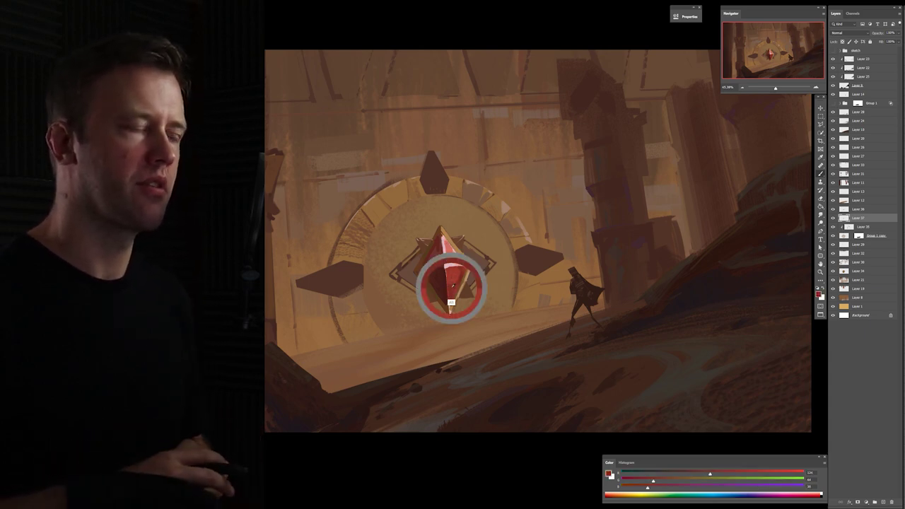
{"action": "left_click", "coordinate": [461, 282], "text": "alt"}
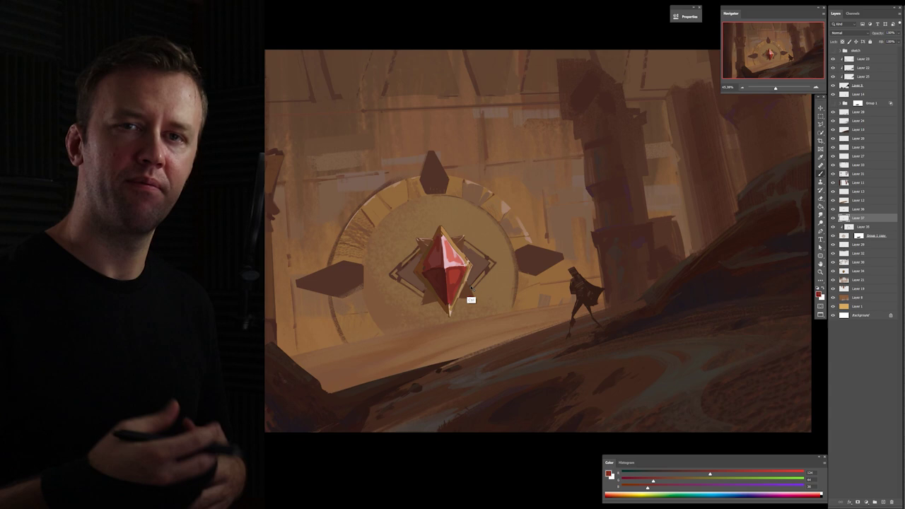
{"action": "left_click", "coordinate": [435, 263], "text": "alt"}
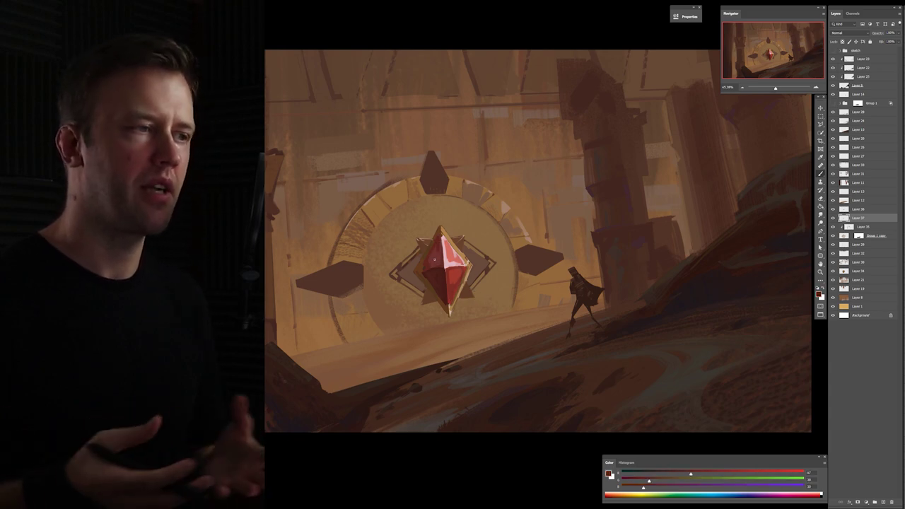
{"action": "left_click", "coordinate": [446, 252], "text": "alt"}
{"action": "left_click_drag", "start_coordinate": [424, 270], "coordinate": [446, 267]}
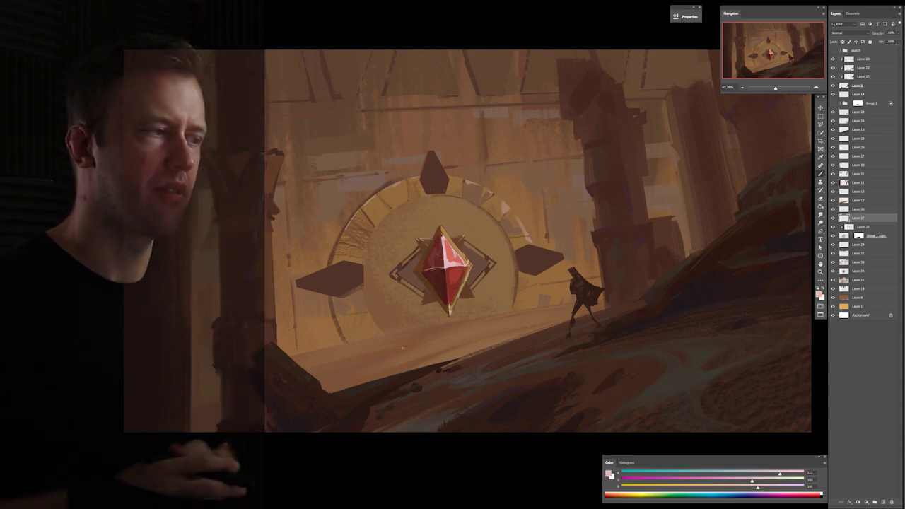
{"action": "left_click", "coordinate": [446, 292], "text": "alt"}
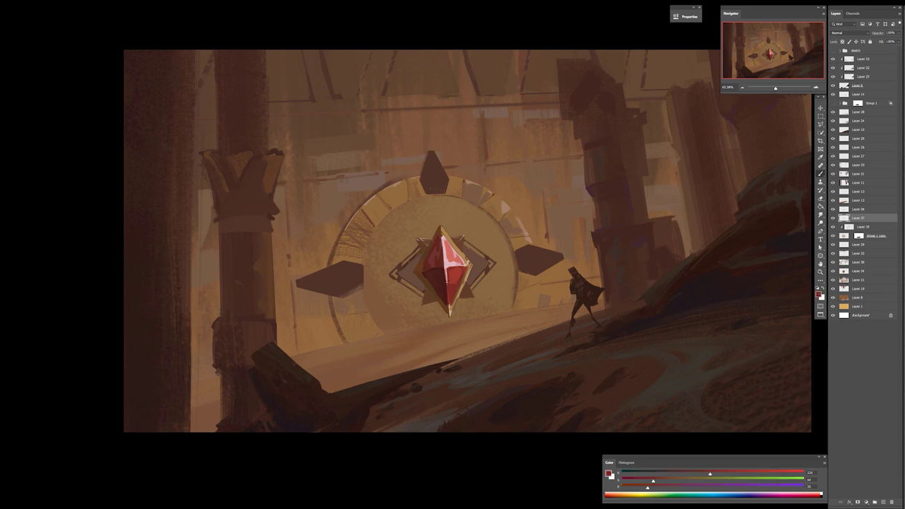
Switch to Layer 36 and touch up the upper and lower tips of the gem's gold frame with sampled colors
{"action": "left_click", "coordinate": [439, 230], "text": "alt"}
{"action": "right_click", "coordinate": [439, 231], "text": "ctrl"}
{"action": "right_click", "coordinate": [434, 232]}
{"action": "right_click", "coordinate": [434, 236], "text": "ctrl"}
{"action": "left_click", "coordinate": [441, 239]}
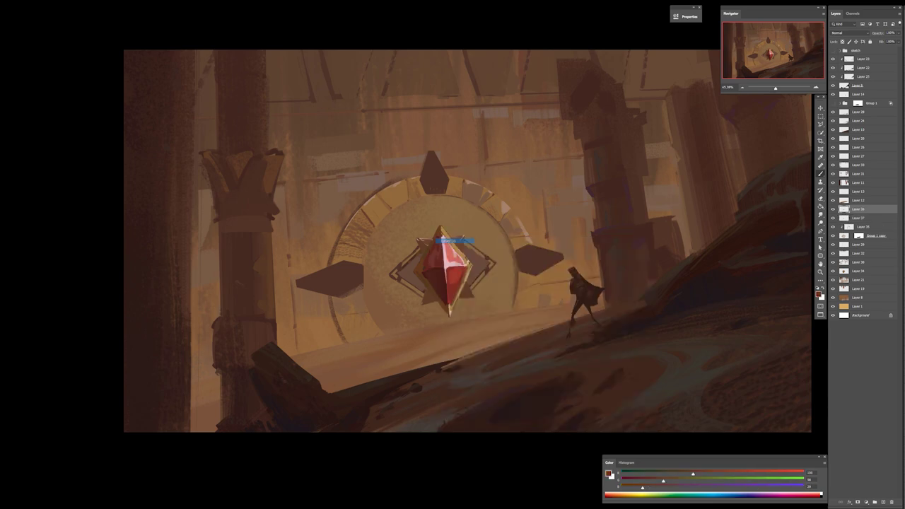
{"action": "left_click", "coordinate": [443, 247], "text": "alt"}
{"action": "left_click", "coordinate": [449, 315], "text": "alt"}
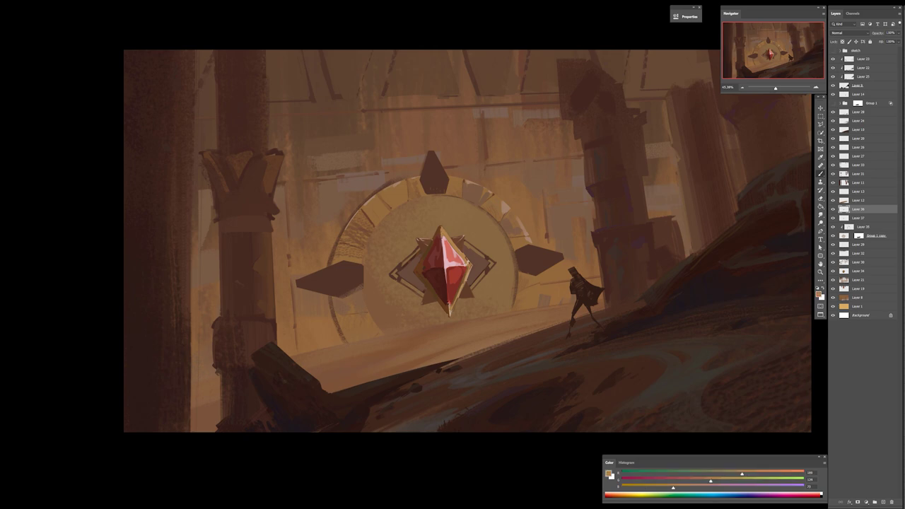
Refine the gem frame's lower edges with sampled golds and browns, and add detail to the ring's dark spikes
{"action": "left_click", "coordinate": [466, 287], "text": "alt"}
{"action": "left_click", "coordinate": [468, 284], "text": "alt"}
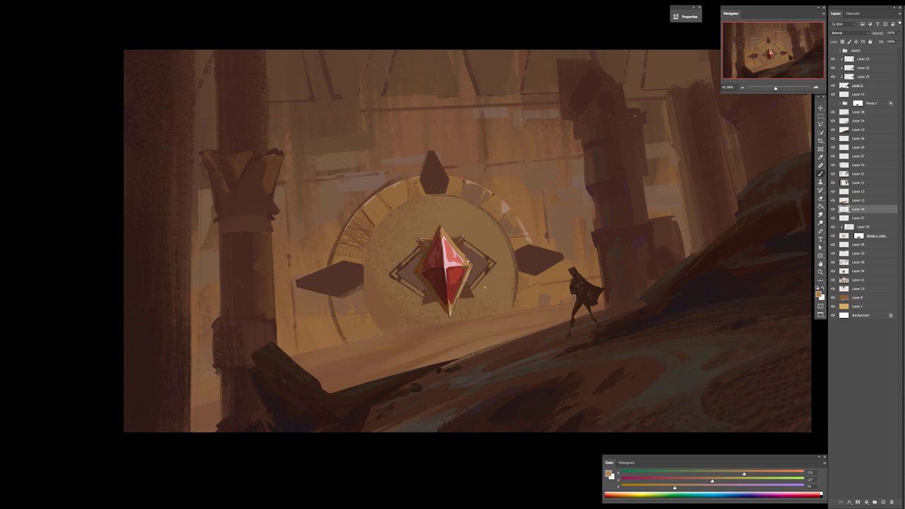
{"action": "left_click", "coordinate": [424, 281], "text": "alt"}
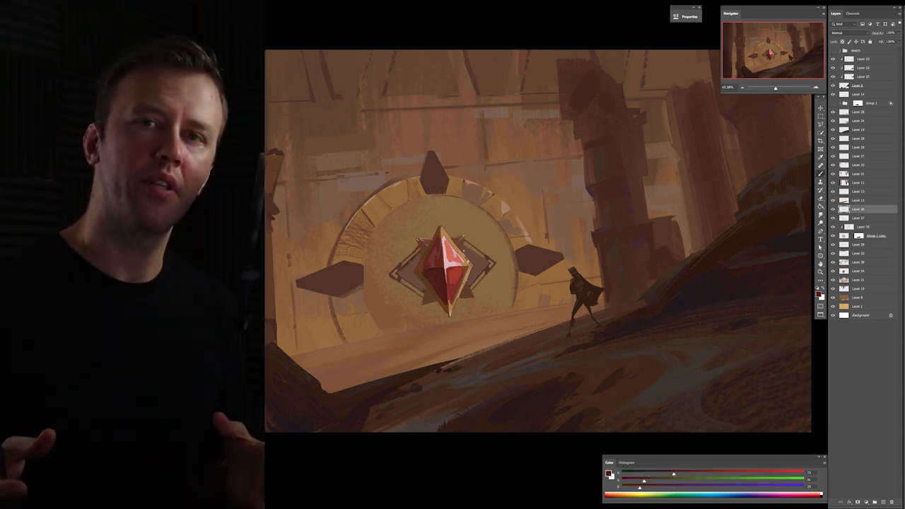
{"action": "left_click", "coordinate": [424, 281], "text": "alt"}
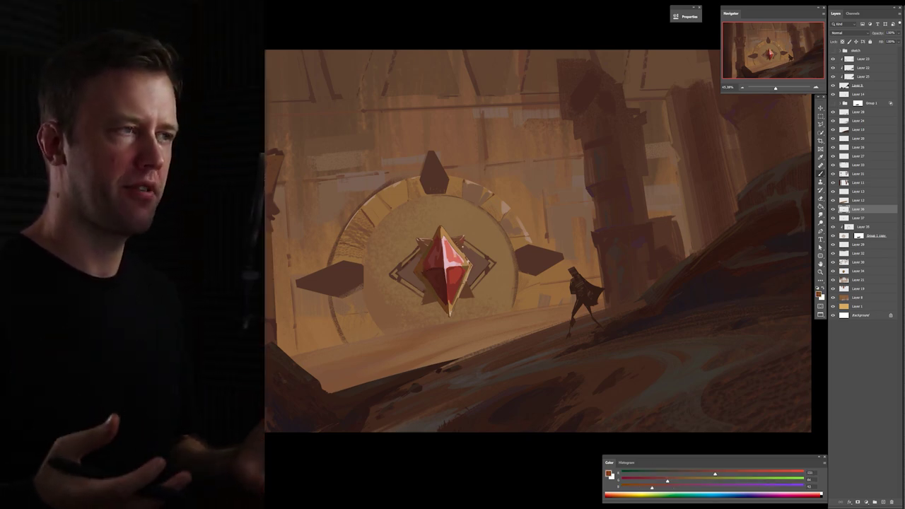
{"action": "left_click", "coordinate": [469, 283], "text": "alt"}
{"action": "left_click", "coordinate": [466, 284], "text": "alt"}
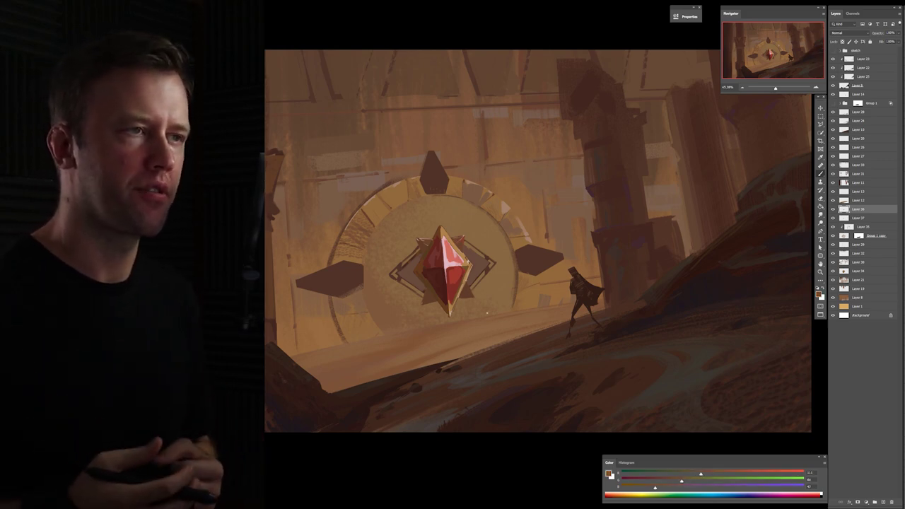
{"action": "left_click_drag", "start_coordinate": [468, 286], "coordinate": [464, 294]}
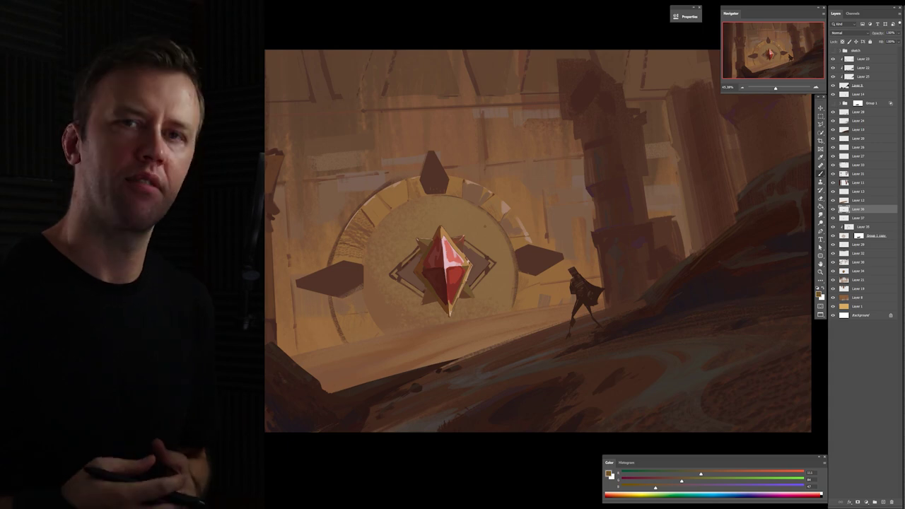
{"action": "left_click", "coordinate": [519, 262], "text": "alt"}
Duplicate the layers from Layer 8 up through Layer 36 and merge the copies into one layer
{"action": "left_click", "coordinate": [518, 295], "text": "ctrl"}
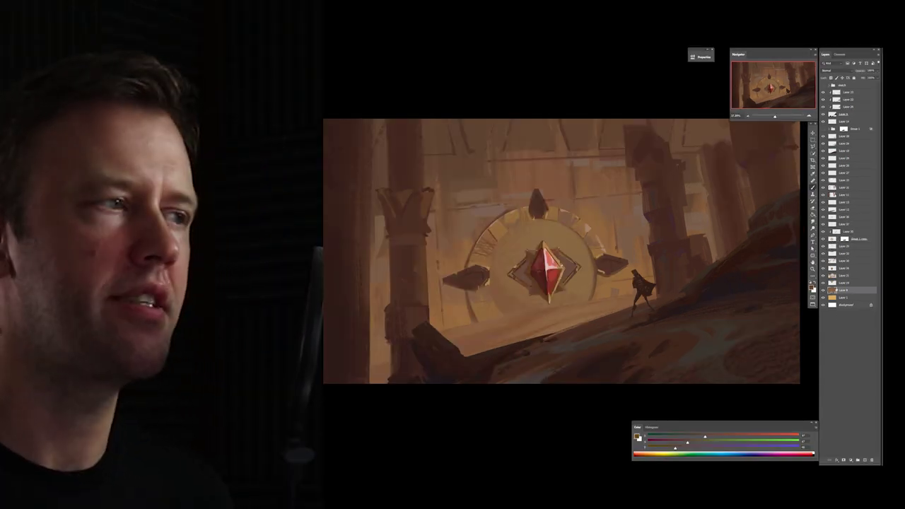
{"action": "left_click", "coordinate": [857, 219], "text": "shift"}
{"action": "key", "text": "ctrl+j"}
{"action": "right_click", "coordinate": [854, 224]}
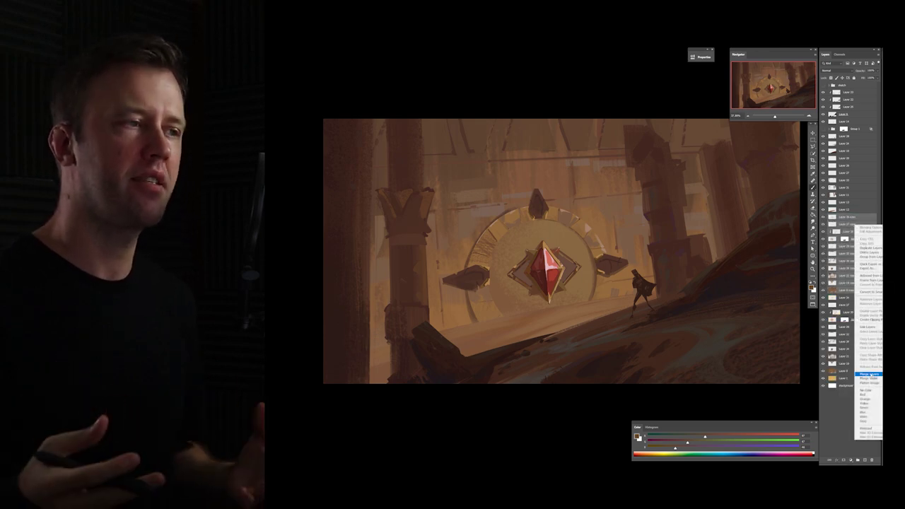
{"action": "left_click", "coordinate": [869, 373]}
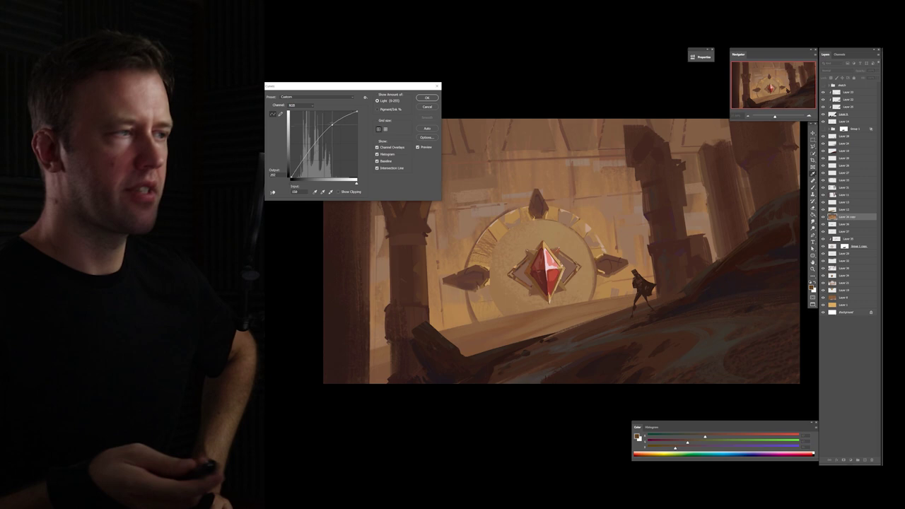
Strongly brighten the merged copy with Curves and hide it behind a black layer mask
{"action": "left_click_drag", "start_coordinate": [332, 125], "coordinate": [332, 117]}
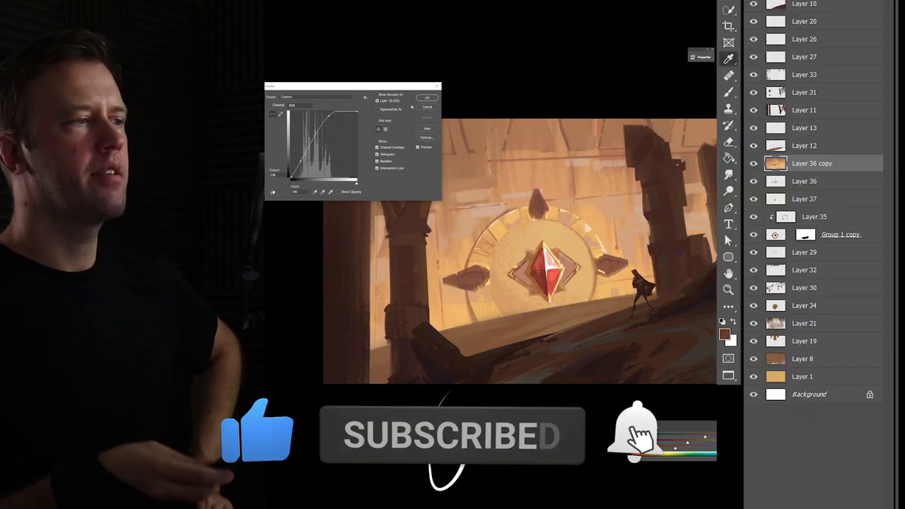
{"action": "key", "text": "Return"}
{"action": "left_click", "coordinate": [843, 460]}
{"action": "key", "text": "ctrl+i"}
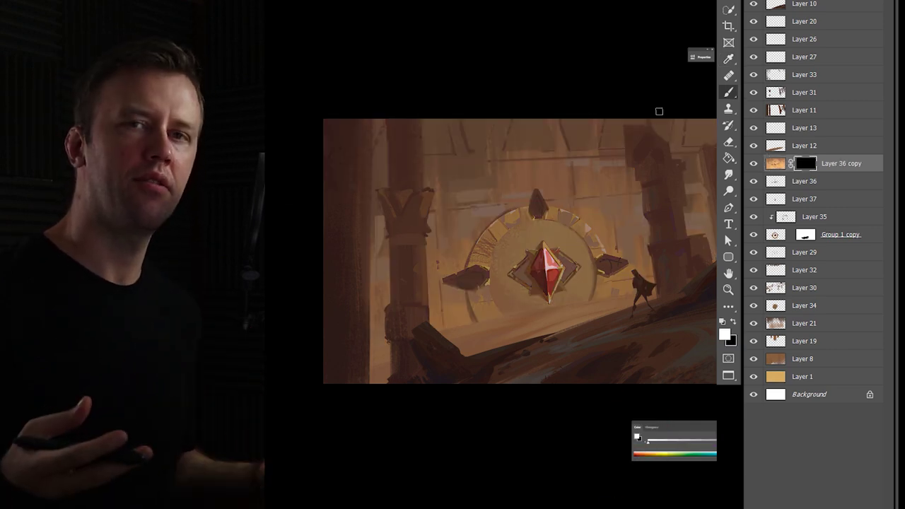
Paint white diagonal strokes on the mask to reveal broad light beams across the gem and behind the caped figure
{"action": "left_click_drag", "start_coordinate": [590, 192], "coordinate": [654, 119]}
{"action": "left_click_drag", "start_coordinate": [504, 290], "coordinate": [624, 142]}
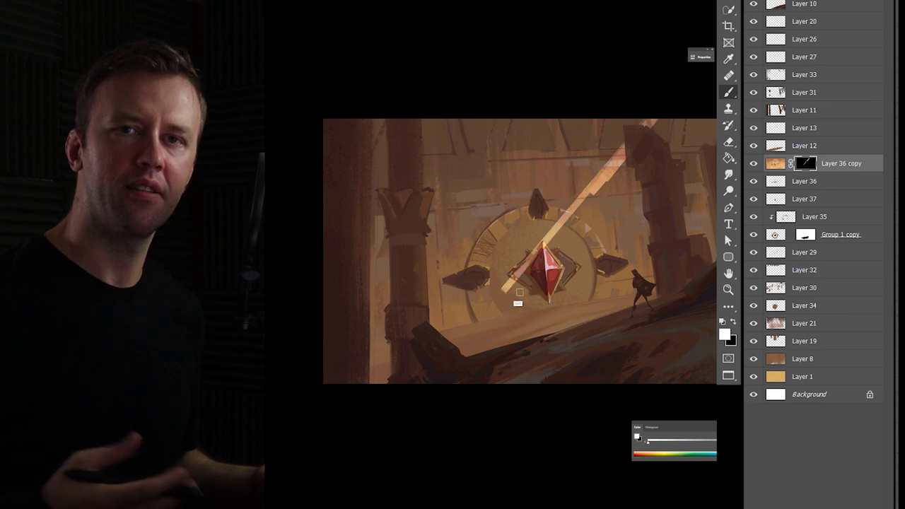
{"action": "left_click_drag", "start_coordinate": [526, 293], "coordinate": [642, 188]}
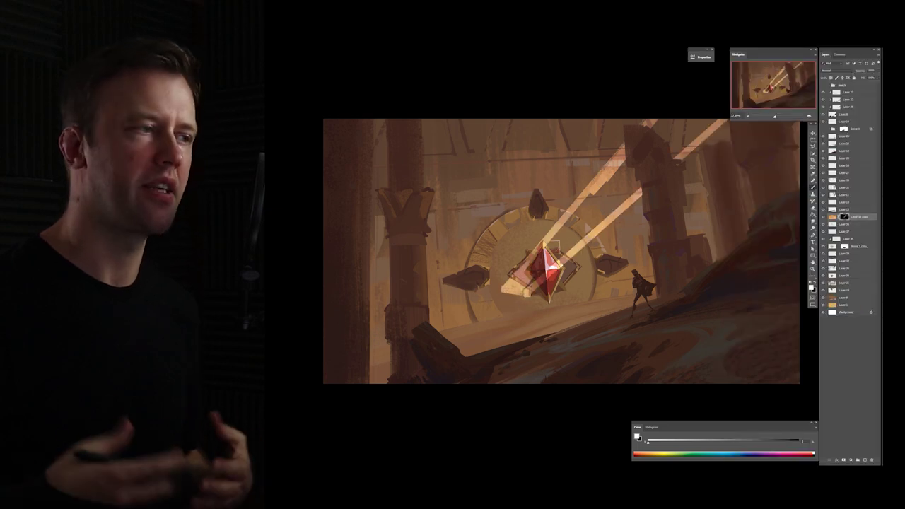
{"action": "mouse_move", "coordinate": [554, 246]}
{"action": "left_mouse_down"}
{"action": "mouse_move", "coordinate": [671, 130]}
{"action": "mouse_move", "coordinate": [707, 128]}
{"action": "left_mouse_up"}
{"action": "mouse_move", "coordinate": [696, 334]}
{"action": "left_mouse_down"}
{"action": "mouse_move", "coordinate": [683, 328]}
{"action": "mouse_move", "coordinate": [706, 312]}
{"action": "mouse_move", "coordinate": [698, 318]}
{"action": "left_mouse_up"}
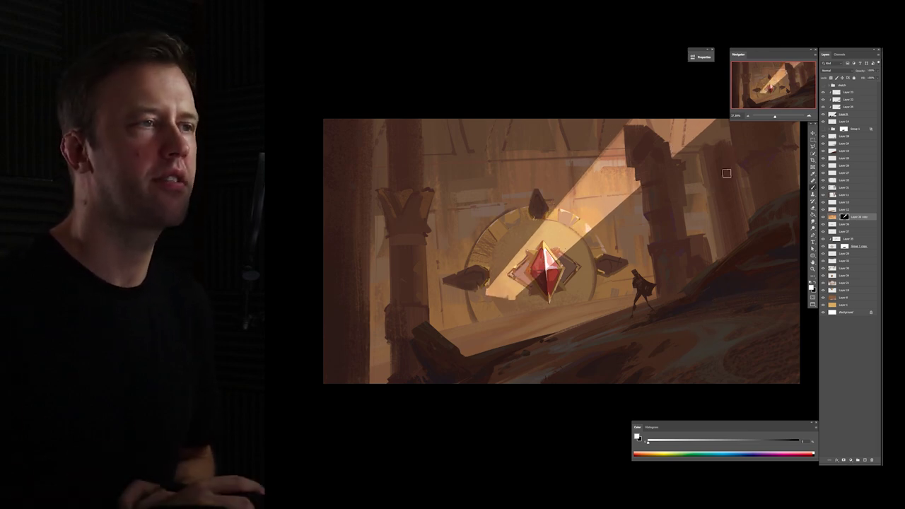
{"action": "mouse_move", "coordinate": [718, 181]}
{"action": "left_mouse_down"}
{"action": "mouse_move", "coordinate": [563, 314]}
{"action": "mouse_move", "coordinate": [593, 301]}
{"action": "left_mouse_up"}
{"action": "left_click_drag", "start_coordinate": [633, 275], "coordinate": [606, 296]}
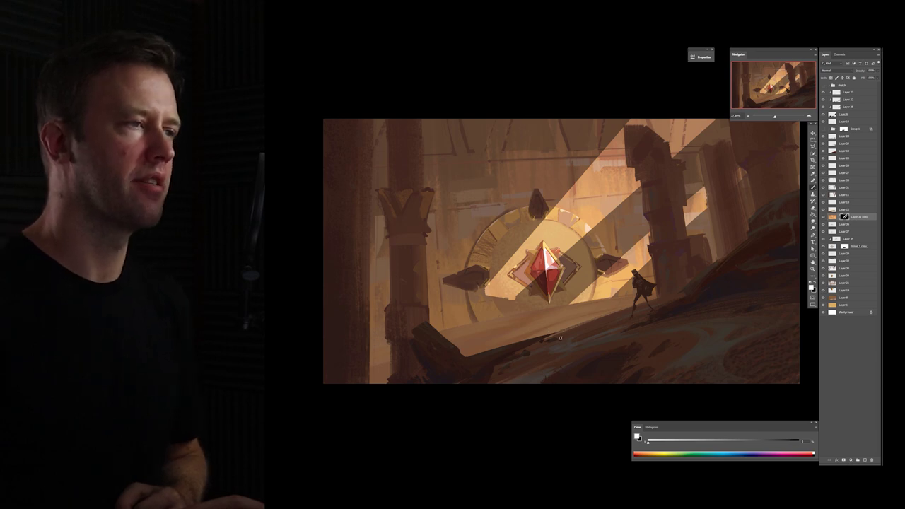
Duplicate Layer 12, brighten the sandy ground copy with Curves, and hide it behind a black layer mask
{"action": "left_click", "coordinate": [832, 211]}
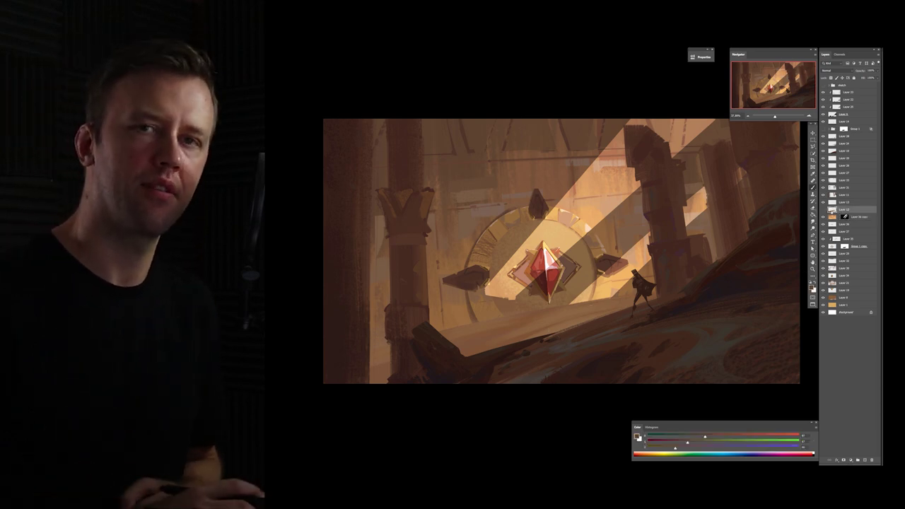
{"action": "key", "text": "ctrl+j"}
{"action": "key", "text": "ctrl+m"}
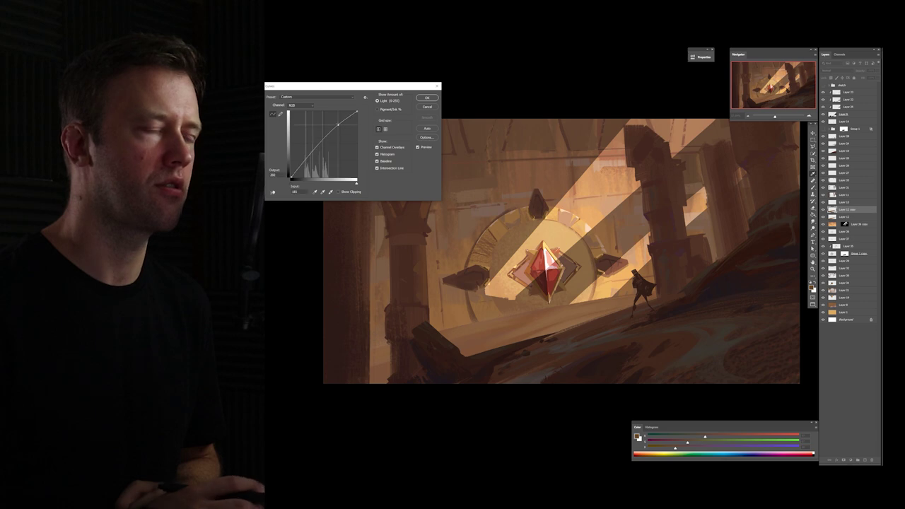
{"action": "key", "text": "Return"}
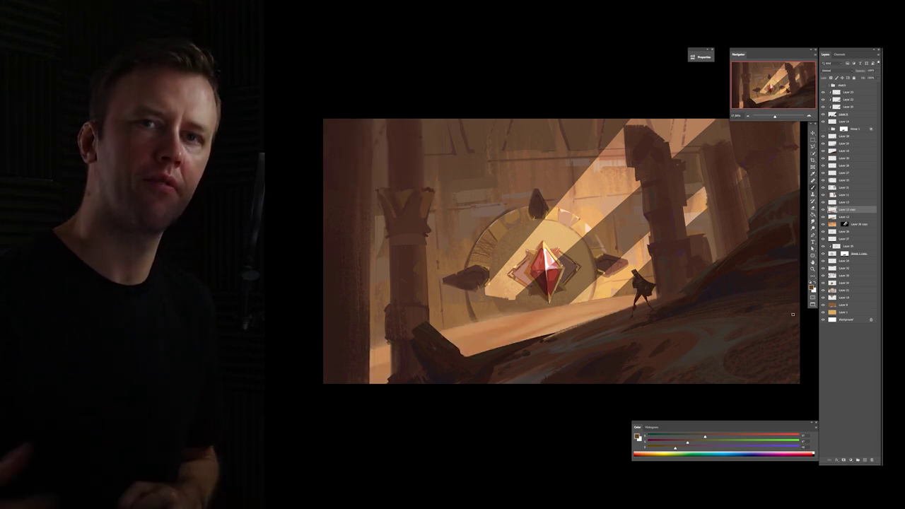
{"action": "left_click", "coordinate": [843, 459]}
{"action": "key", "text": "ctrl+i"}
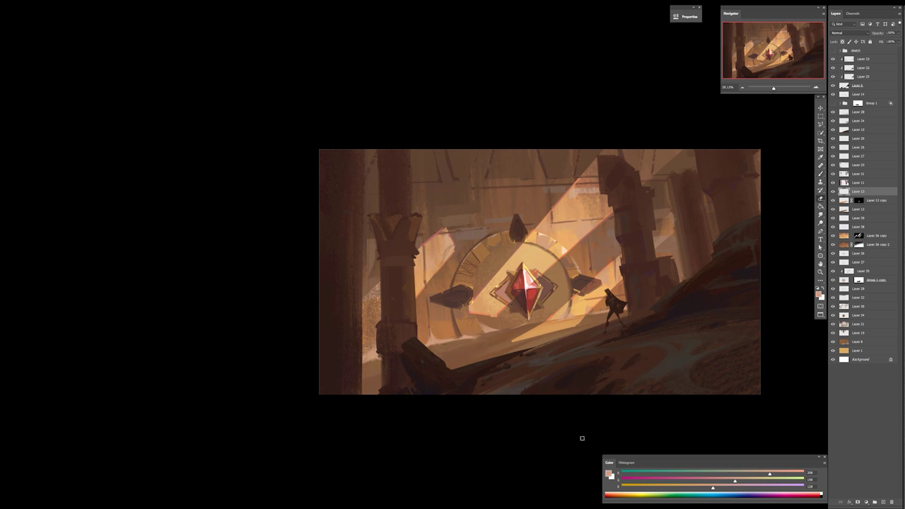
Sample a dark brown and reduce the saturation and lightness of Layer 13 with Hue/Saturation
{"action": "left_click", "coordinate": [437, 291], "text": "alt"}
{"action": "left_click", "coordinate": [721, 235], "text": "alt"}
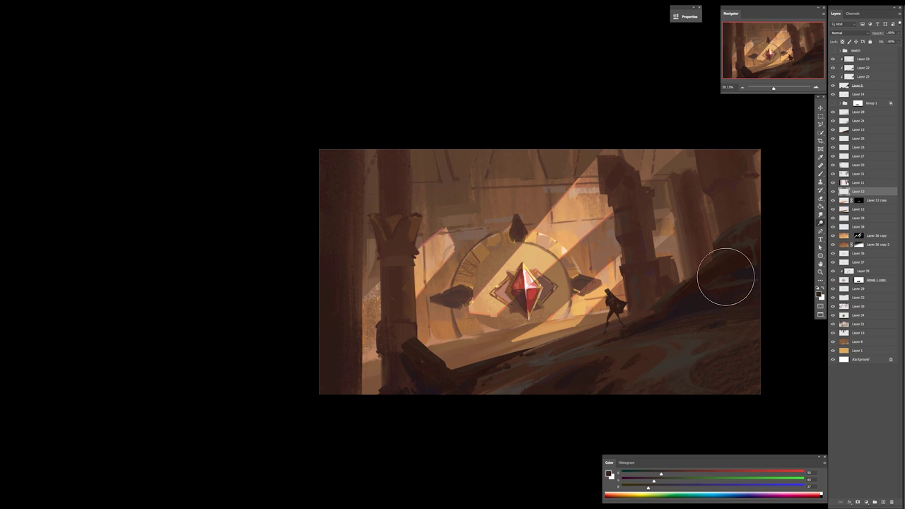
{"action": "key", "text": "ctrl+u"}
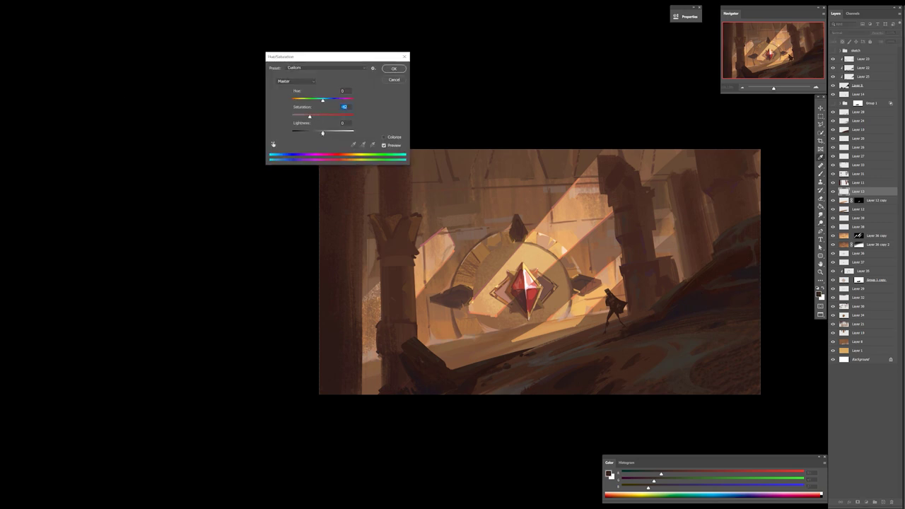
{"action": "left_click_drag", "start_coordinate": [322, 133], "coordinate": [321, 134]}
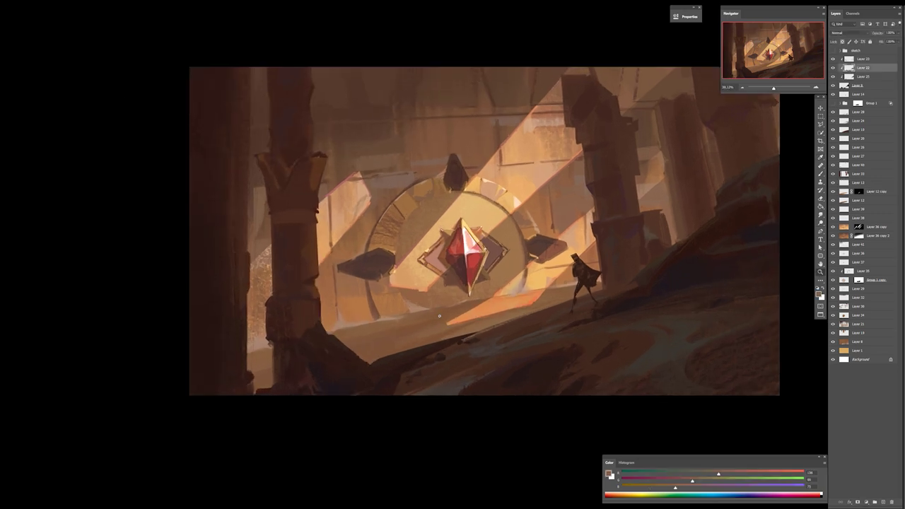
Sample a very dark brown and touch up the foreground slope on Layer 22 with the Brush tool
{"action": "left_click_drag", "start_coordinate": [471, 308], "coordinate": [502, 315]}
{"action": "key", "text": "b"}
{"action": "left_click", "coordinate": [497, 389], "text": "alt"}
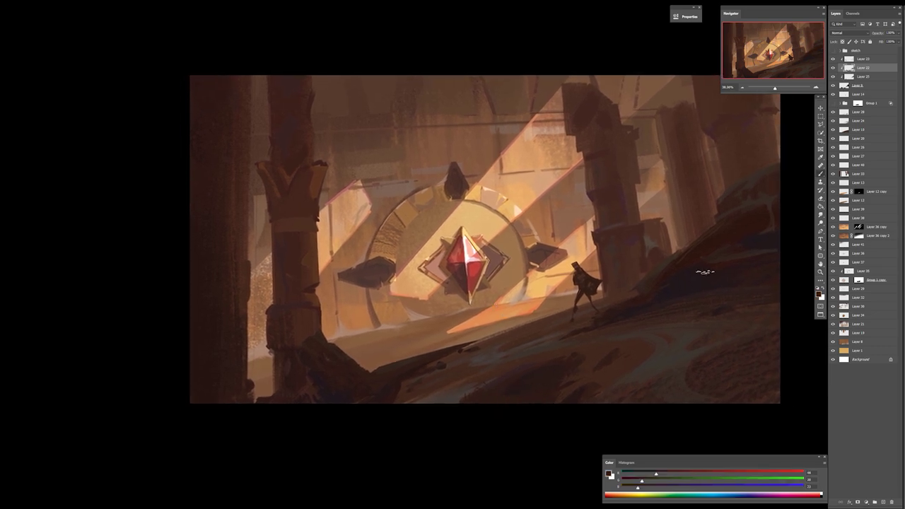
Add a new layer above Layer 23 and paint small warm light flecks on the foreground slope, toning them down with a sampled dark brown
{"action": "left_click", "coordinate": [862, 59]}
{"action": "left_click", "coordinate": [882, 501]}
{"action": "left_click", "coordinate": [536, 300], "text": "alt"}
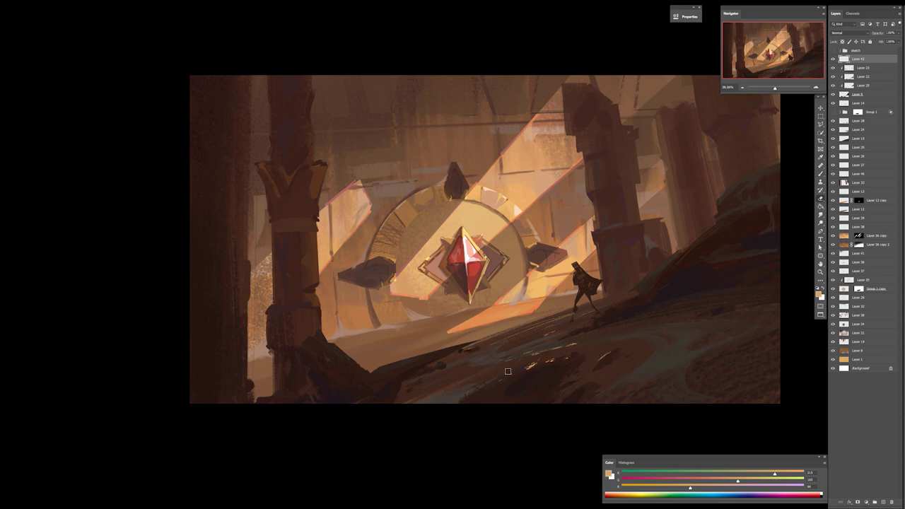
{"action": "right_click", "coordinate": [552, 338]}
{"action": "left_click", "coordinate": [497, 355]}
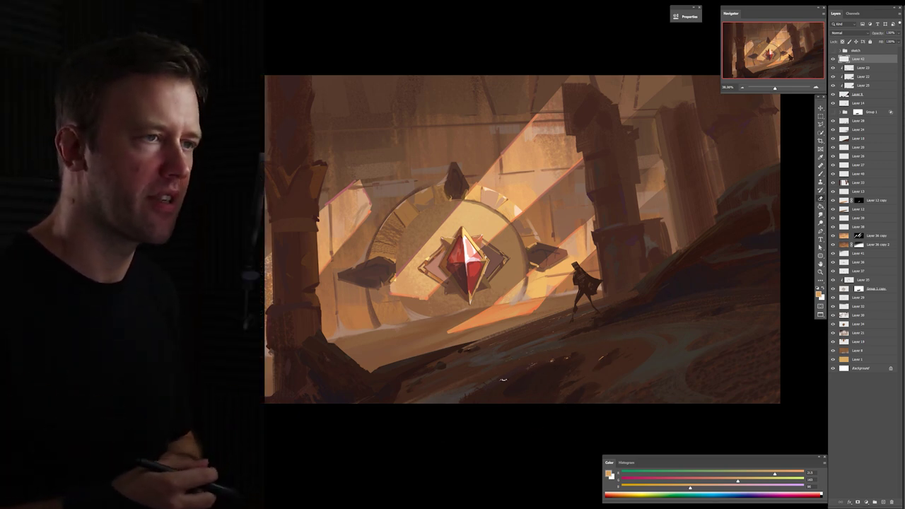
{"action": "right_click", "coordinate": [489, 357]}
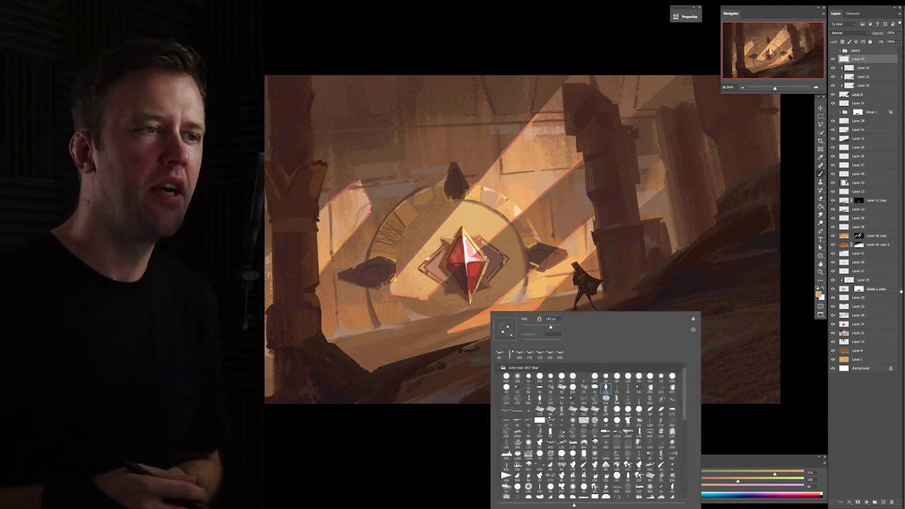
{"action": "key", "text": "Escape"}
{"action": "left_click", "coordinate": [503, 385], "text": "alt"}
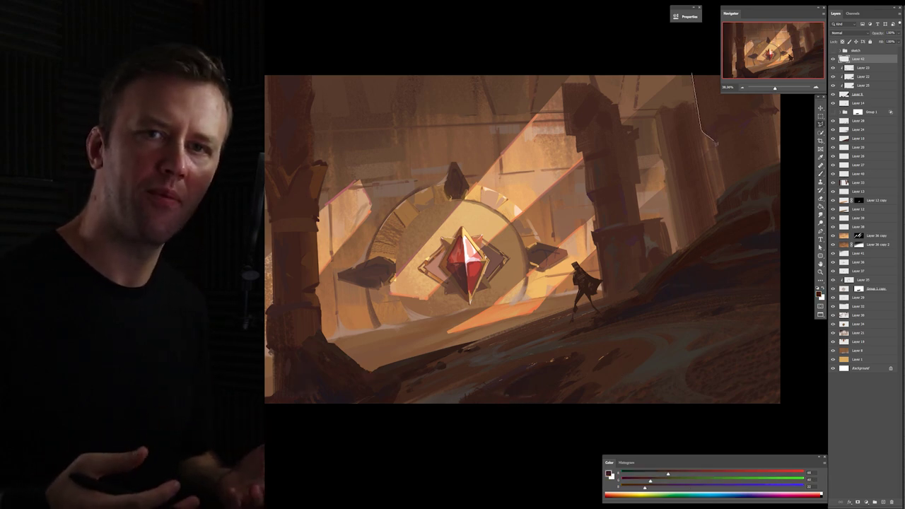
Select the area around the distant pillar and the wall gap beside it with the Polygonal Lasso
{"action": "left_click", "coordinate": [731, 218]}
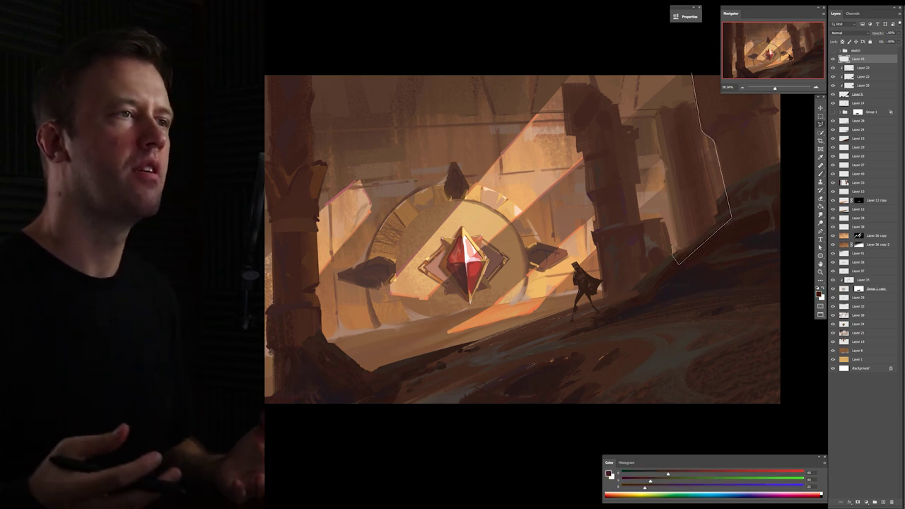
{"action": "left_click", "coordinate": [675, 263]}
{"action": "double_click", "coordinate": [660, 220]}
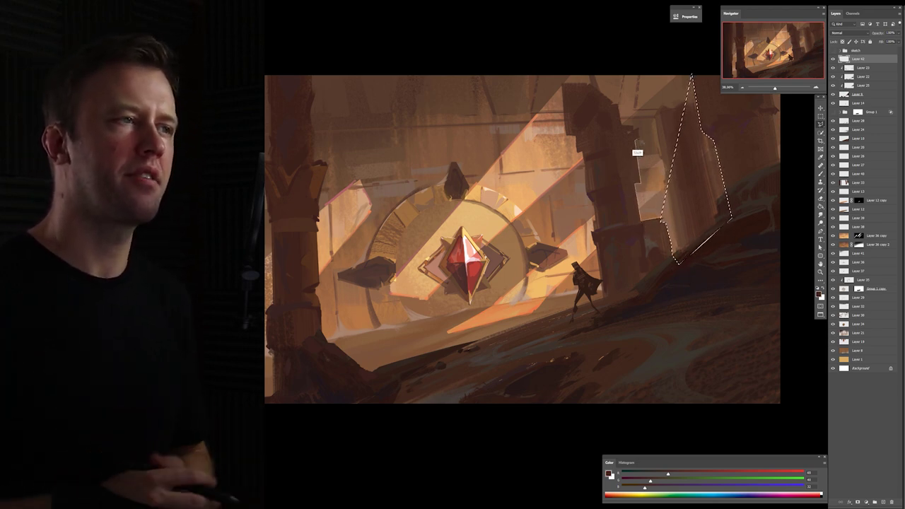
{"action": "double_click", "coordinate": [691, 226]}
{"action": "key", "text": "b"}
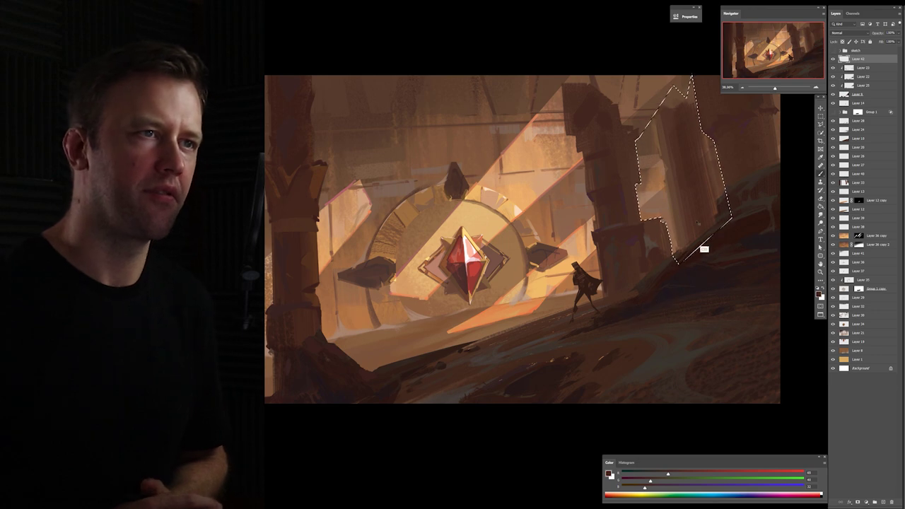
Add a new layer above Layer 33, choose another brush, and paint a sampled warm brown over the distant pillar's lower part
{"action": "left_click", "coordinate": [702, 247], "text": "ctrl"}
{"action": "key", "text": "ctrl+alt+shift+n"}
{"action": "right_click", "coordinate": [678, 265]}
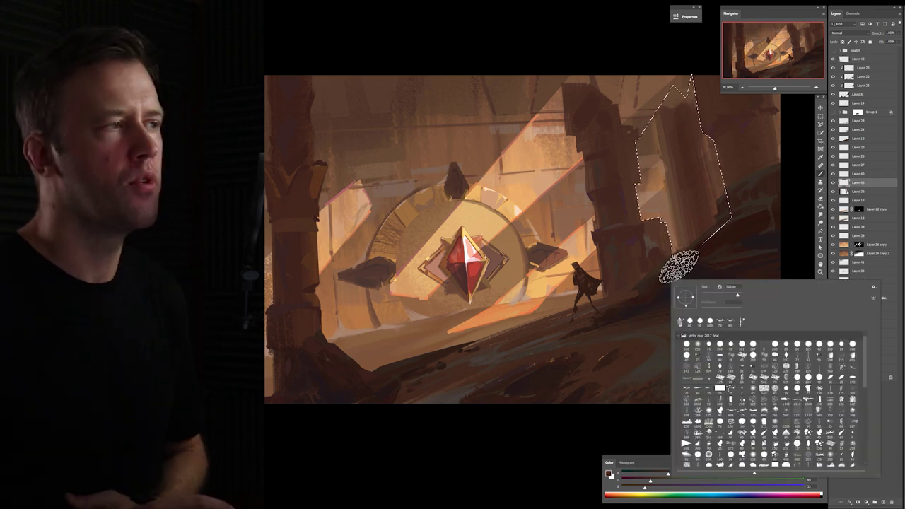
{"action": "left_click", "coordinate": [720, 388]}
{"action": "left_click", "coordinate": [658, 210], "text": "alt"}
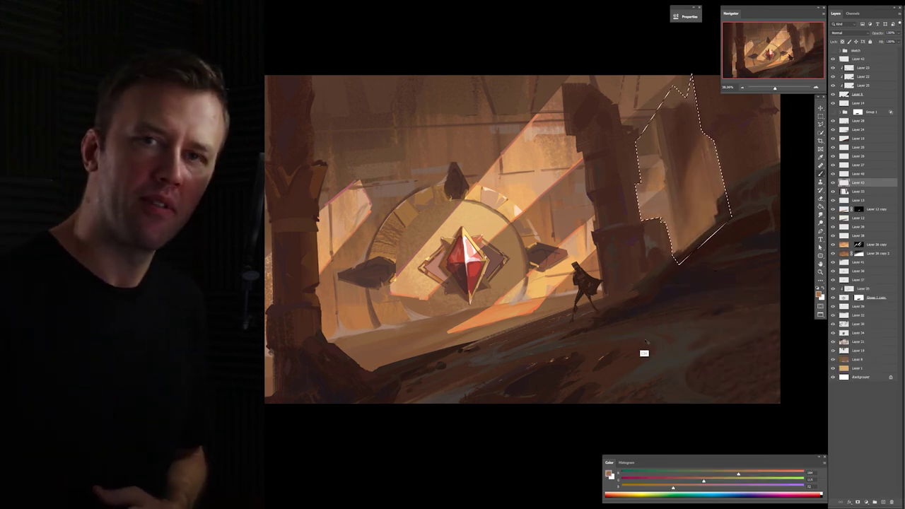
Mix a duller brown and paint soft haze around the distant pillar's base inside the selection
{"action": "left_click_drag", "start_coordinate": [738, 474], "coordinate": [721, 474]}
{"action": "left_click_drag", "start_coordinate": [703, 481], "coordinate": [679, 487]}
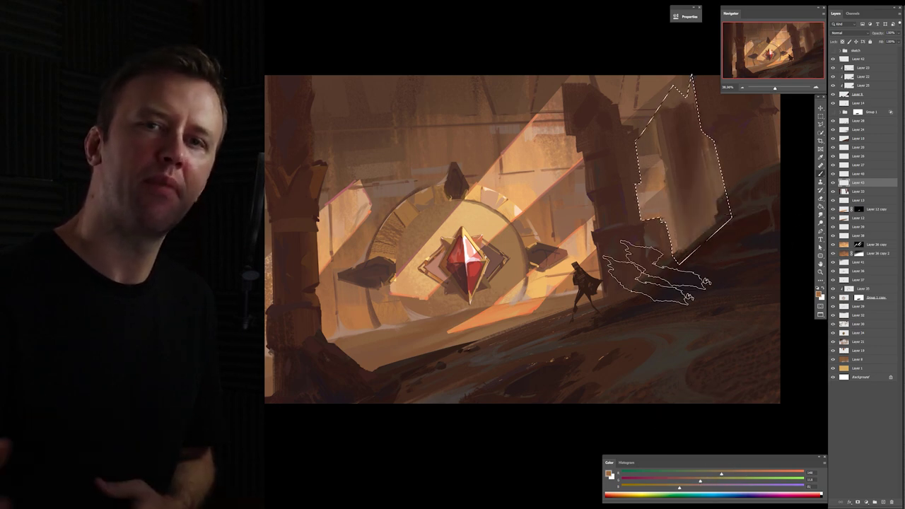
{"action": "mouse_move", "coordinate": [665, 269]}
{"action": "left_mouse_down"}
{"action": "mouse_move", "coordinate": [689, 191]}
{"action": "mouse_move", "coordinate": [725, 243]}
{"action": "left_mouse_up"}
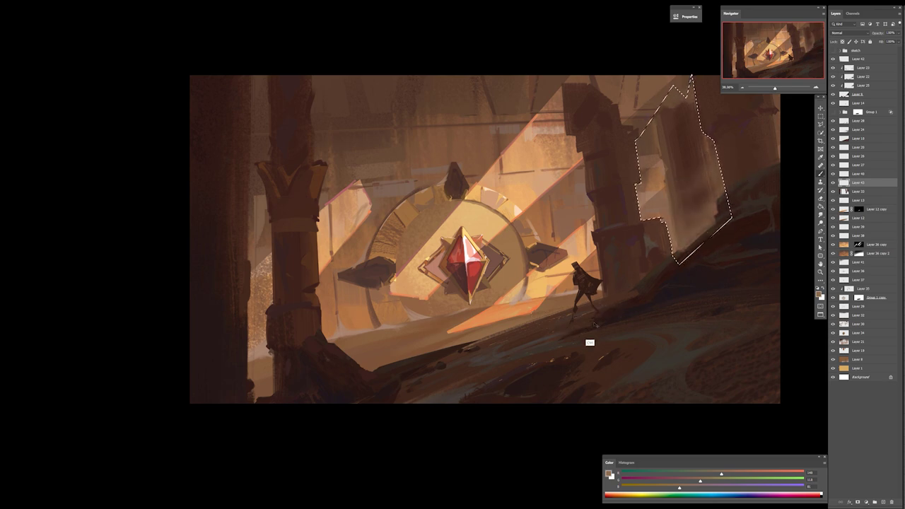
Clear the selection and brush soft haze between the distant pillar's base and the dark slope's edge
{"action": "key", "text": "ctrl+d"}
{"action": "left_click_drag", "start_coordinate": [690, 249], "coordinate": [641, 281]}
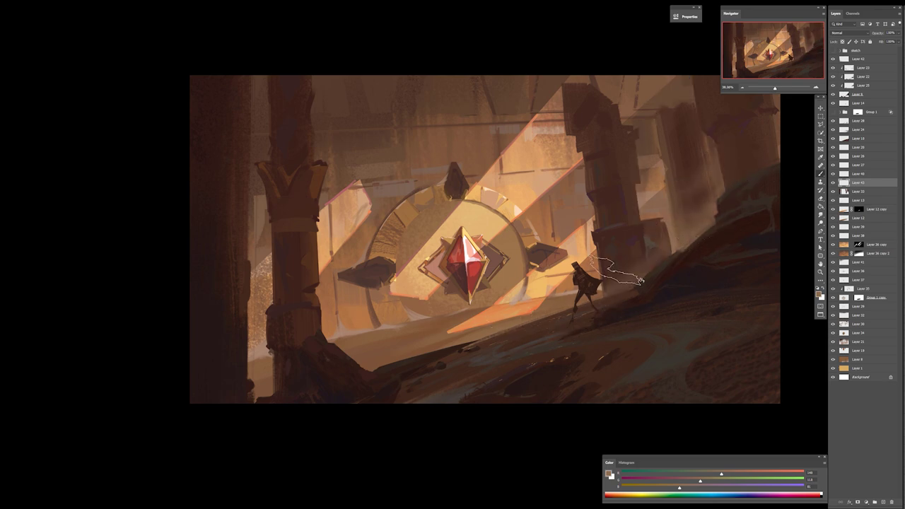
{"action": "key", "text": "z"}
{"action": "left_click_drag", "start_coordinate": [658, 364], "coordinate": [646, 416]}
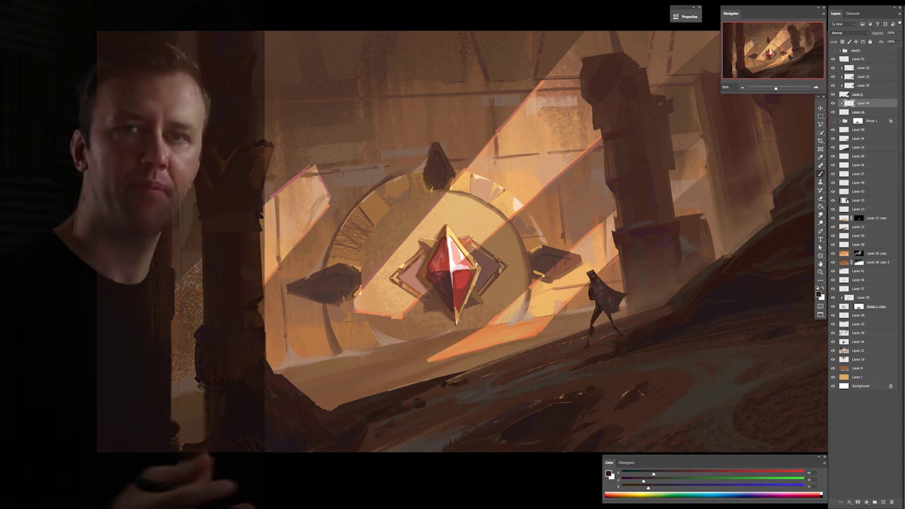
Reshape the caped figure's dark silhouette on Layer 14, trimming its edges and refining the cape and legs with another brush
{"action": "left_click", "coordinate": [592, 278], "text": "alt"}
{"action": "left_click", "coordinate": [858, 111]}
{"action": "key", "text": "e"}
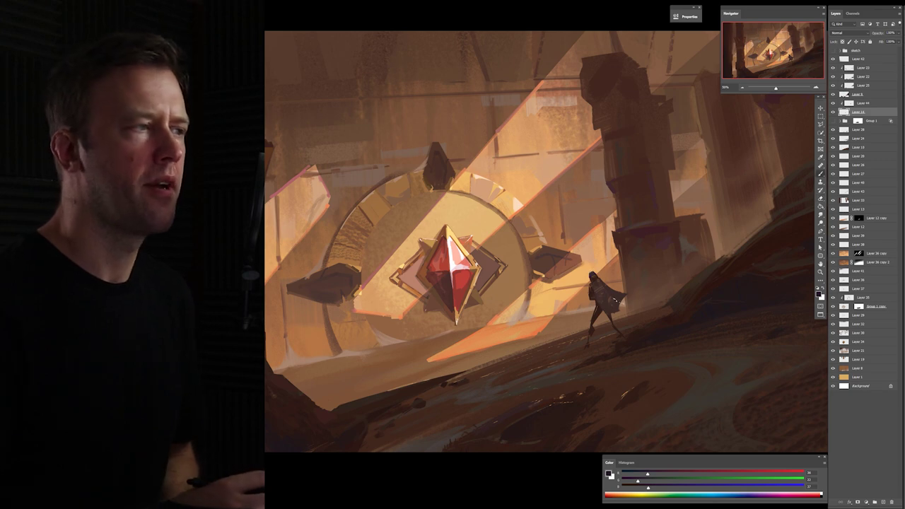
{"action": "key", "text": "b"}
{"action": "right_click", "coordinate": [610, 310]}
{"action": "left_click", "coordinate": [659, 419]}
{"action": "left_click", "coordinate": [589, 333], "text": "alt"}
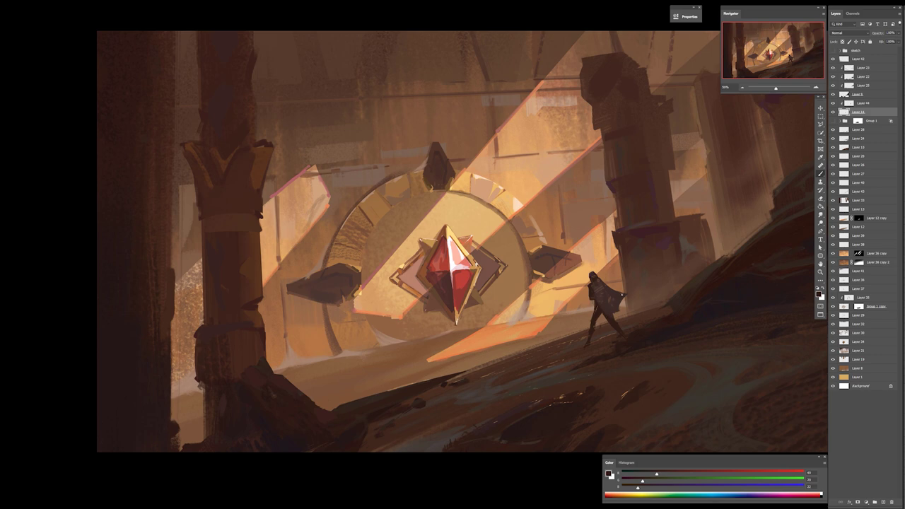
Add a new layer above Layer 44 and trim the outer edge of the figure's cape on Layer 14
{"action": "left_click", "coordinate": [863, 103]}
{"action": "left_click", "coordinate": [883, 502]}
{"action": "key", "text": "e"}
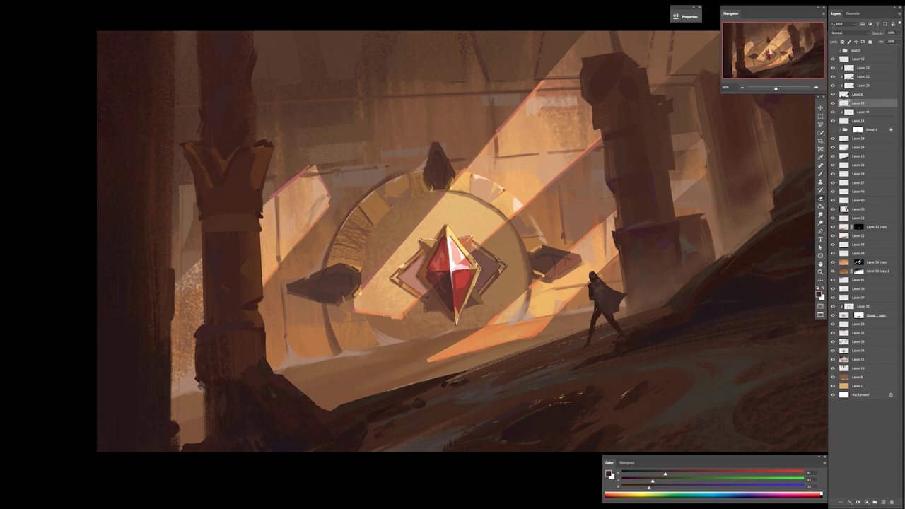
{"action": "key", "text": "alt+bracketleft"}
{"action": "key", "text": "alt+bracketleft"}
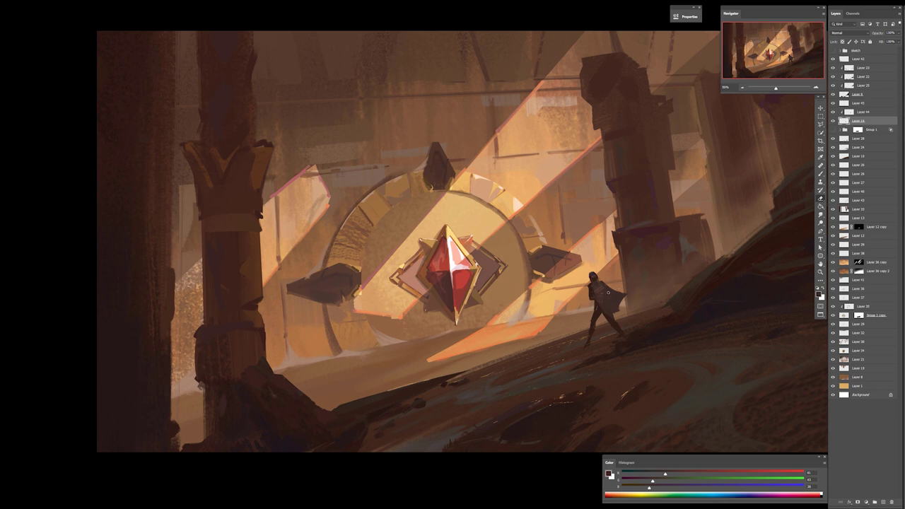
Paint subtle shading on the figure's cape and legs on Layer 44 with dark browns sampled from the figure
{"action": "key", "text": "b"}
{"action": "key", "text": "alt+bracketright"}
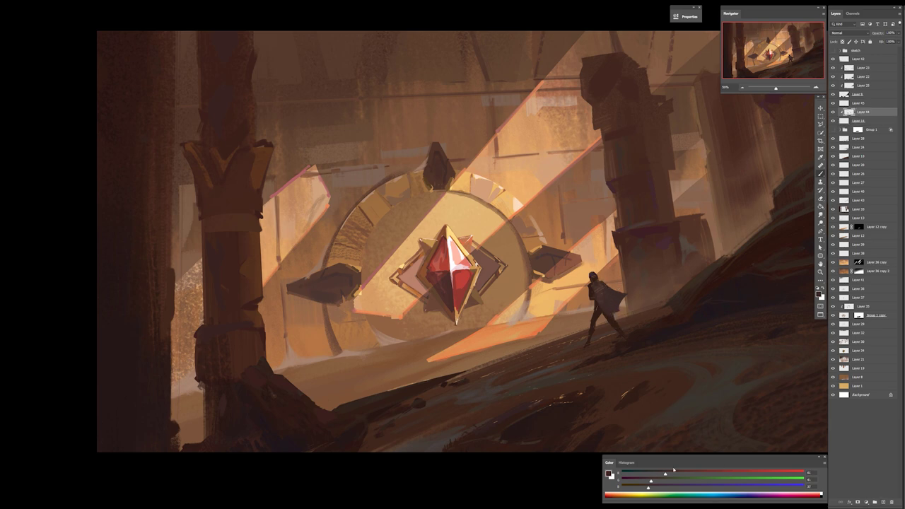
{"action": "left_click", "coordinate": [613, 320], "text": "alt"}
{"action": "left_click", "coordinate": [616, 318], "text": "alt"}
{"action": "key", "text": "r"}
{"action": "key", "text": "b"}
Sample browns from the foreground slope and blend the figure's lower legs into the ground on Layer 45
{"action": "left_click", "coordinate": [654, 437], "text": "alt"}
{"action": "left_click", "coordinate": [638, 402], "text": "alt"}
{"action": "left_click", "coordinate": [855, 103]}
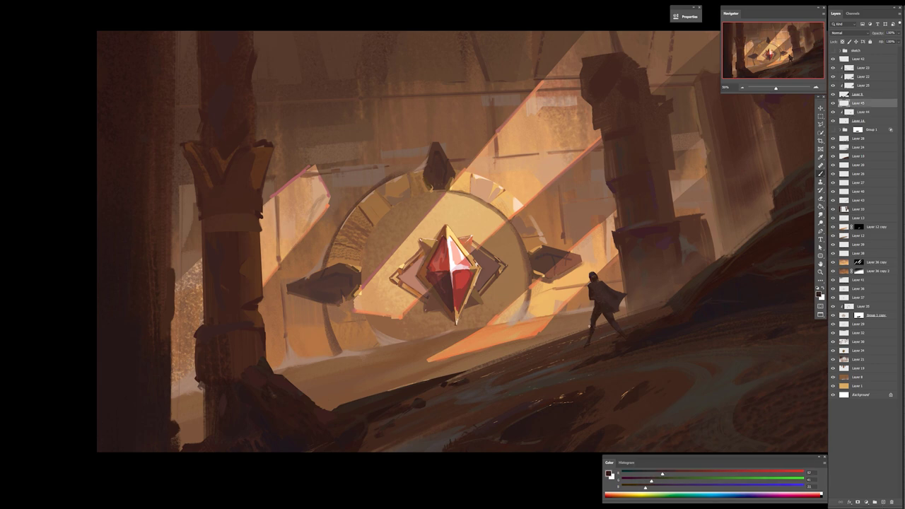
{"action": "left_click", "coordinate": [631, 348], "text": "alt"}
Brighten the red gem's lower facets with a sampled red, switching the brush's blend mode and undoing the unwanted strokes
{"action": "left_click_drag", "start_coordinate": [447, 246], "coordinate": [452, 265]}
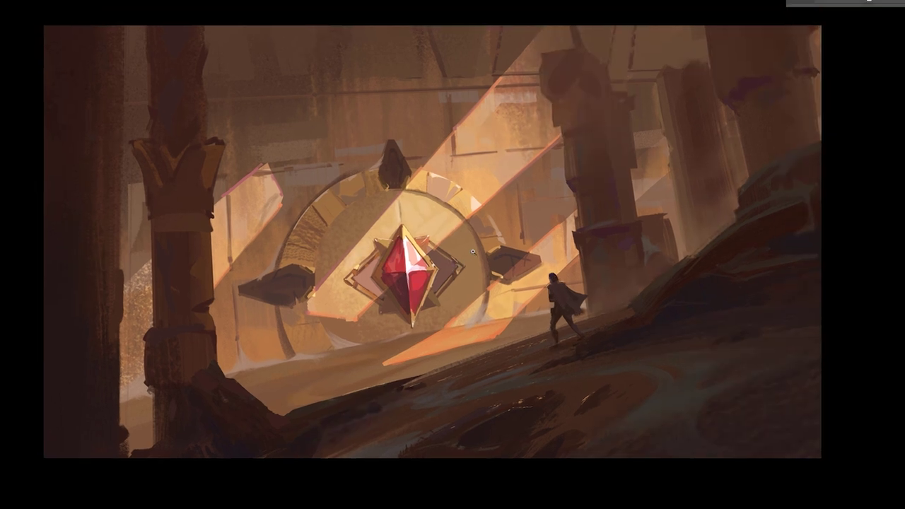
{"action": "left_click_drag", "start_coordinate": [494, 294], "coordinate": [520, 294]}
{"action": "mouse_move", "coordinate": [435, 266]}
{"action": "left_mouse_down"}
{"action": "mouse_move", "coordinate": [433, 284]}
{"action": "mouse_move", "coordinate": [433, 267]}
{"action": "mouse_move", "coordinate": [448, 267]}
{"action": "mouse_move", "coordinate": [442, 319]}
{"action": "left_mouse_up"}
{"action": "key", "text": "ctrl+z"}
{"action": "right_click", "coordinate": [439, 277], "text": "shift"}
{"action": "left_click", "coordinate": [489, 405]}
{"action": "key", "text": "ctrl+z"}
{"action": "left_click", "coordinate": [437, 298], "text": "alt"}
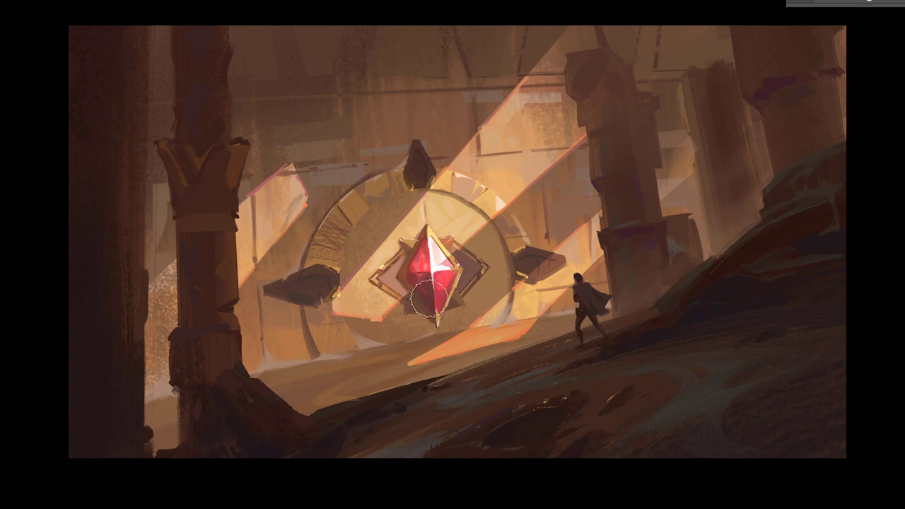
Choose another brush and blend mode, and paint a bright highlight where the gem's facets meet at its centre
{"action": "right_click", "coordinate": [521, 294]}
{"action": "left_click", "coordinate": [677, 497]}
{"action": "left_click", "coordinate": [436, 266]}
{"action": "right_click", "coordinate": [434, 263], "text": "shift"}
{"action": "left_click", "coordinate": [454, 269]}
{"action": "left_click", "coordinate": [433, 268], "text": "alt"}
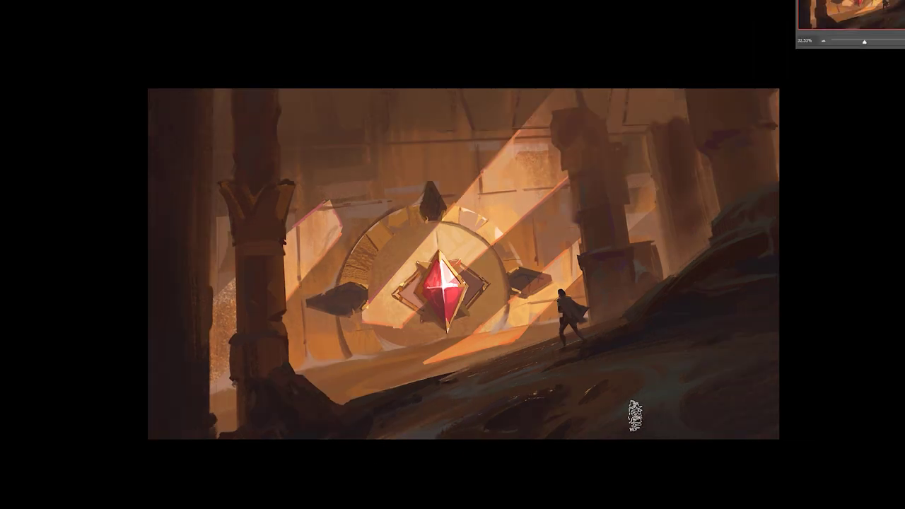
Sample colours from the dark slope, the broken pillar and the lit wall, and touch up the surrounding shapes
{"action": "left_click", "coordinate": [710, 329], "text": "alt"}
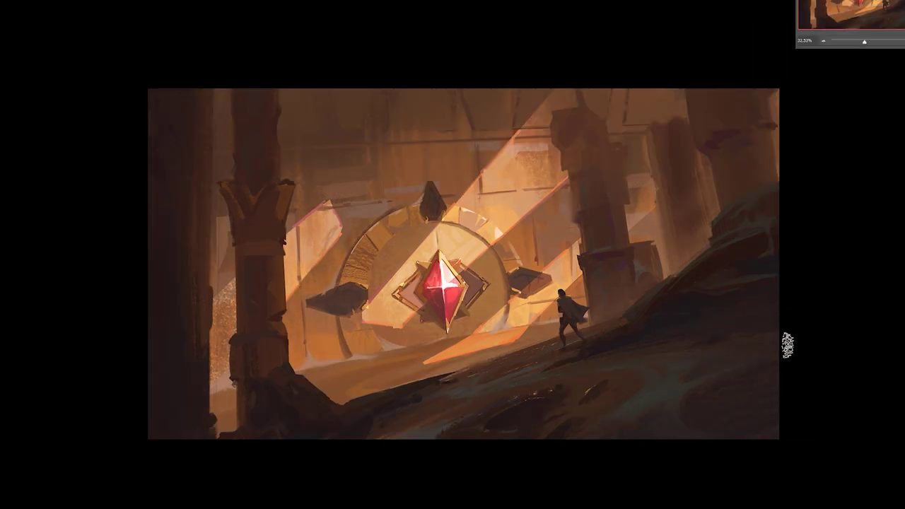
{"action": "left_click", "coordinate": [613, 259], "text": "alt"}
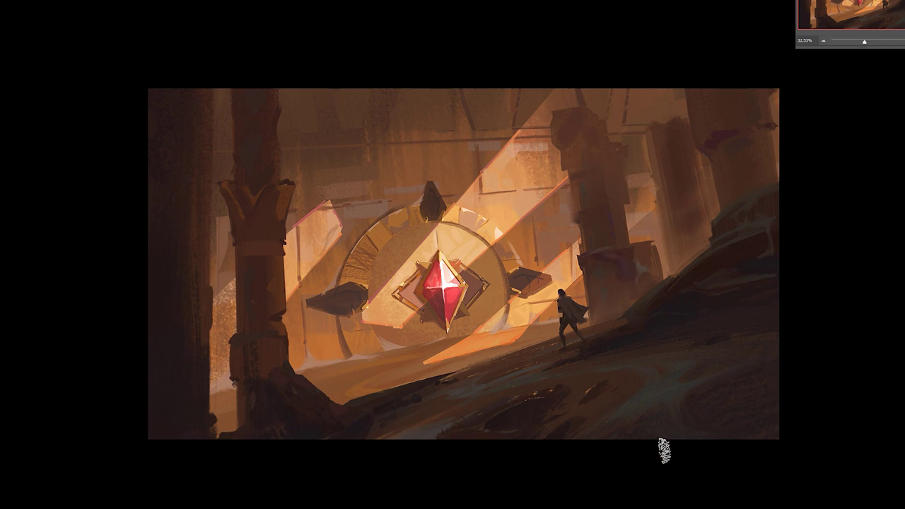
{"action": "left_click", "coordinate": [542, 265], "text": "alt"}
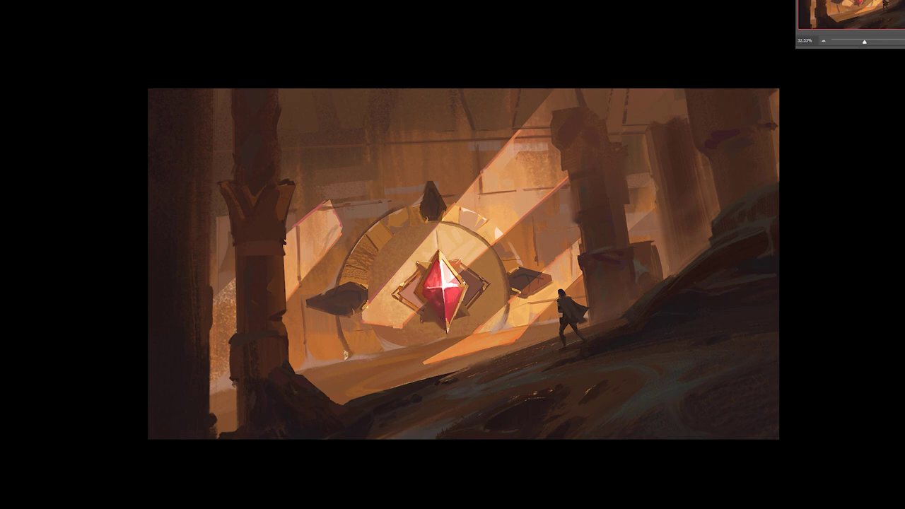
Sample warm tones from the ring emblem, refine its lower segment, and soften the near pillar's edges with another brush
{"action": "left_click", "coordinate": [382, 278], "text": "alt"}
{"action": "left_click", "coordinate": [416, 259], "text": "alt"}
{"action": "right_click", "coordinate": [472, 388]}
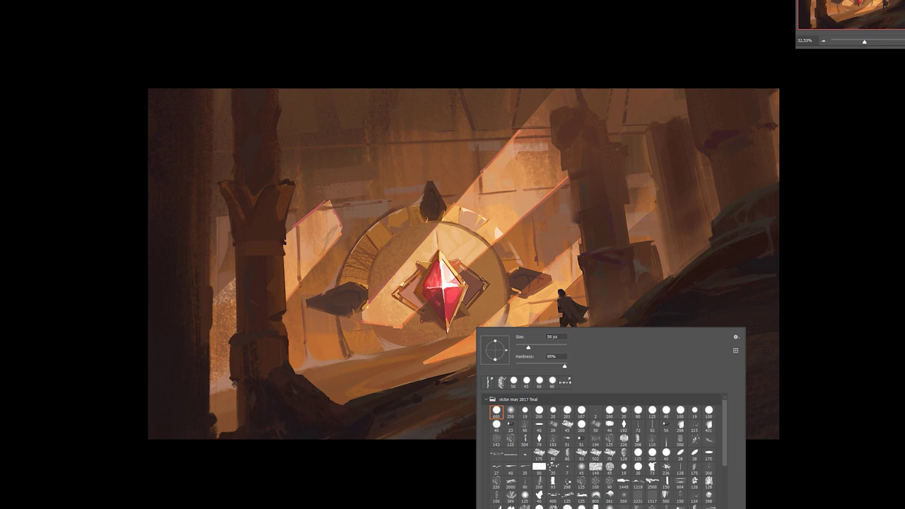
{"action": "left_click", "coordinate": [257, 431]}
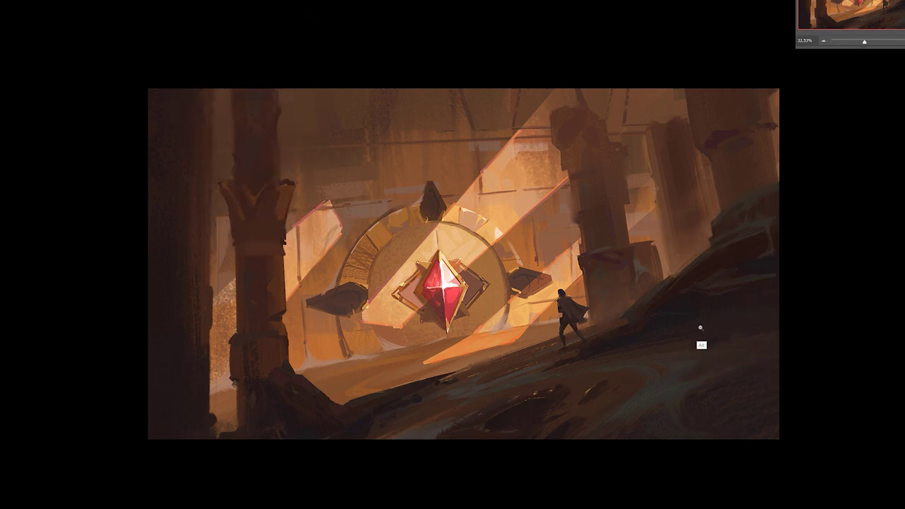
{"action": "scroll", "coordinate": [700, 327], "scroll_direction": "down", "scroll_amount": 6}
{"action": "scroll", "coordinate": [642, 403], "scroll_direction": "up", "scroll_amount": 5}
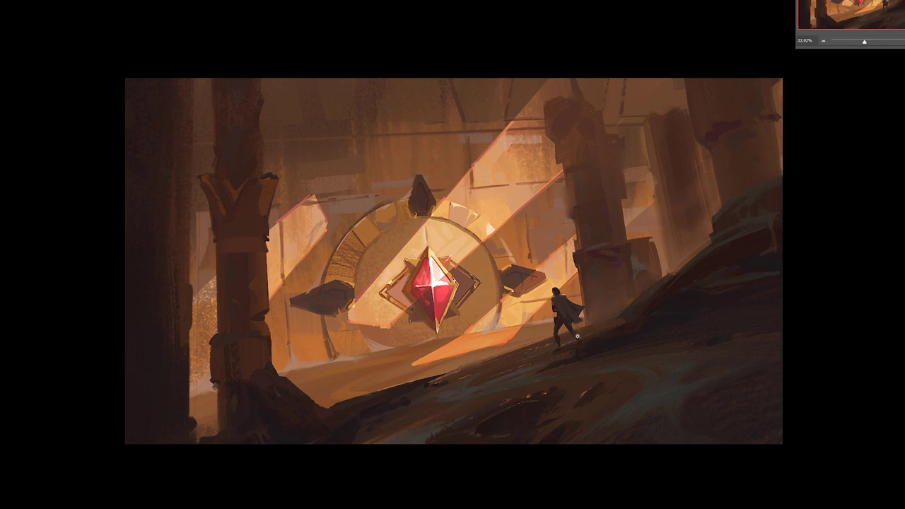
{"action": "scroll", "coordinate": [577, 336], "scroll_direction": "up", "scroll_amount": 2}
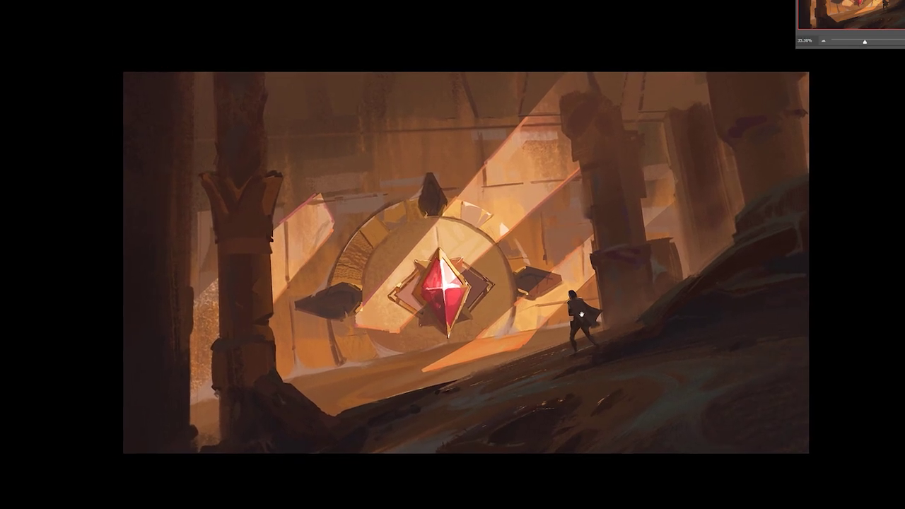